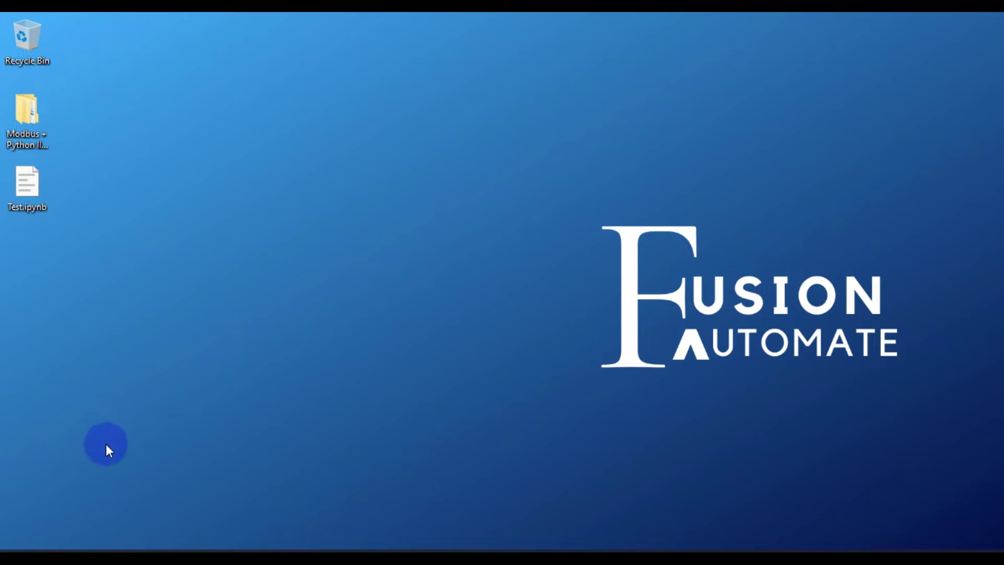
Switch to Firefox and review the course outline from Software Installation through the Modbus TCP/IP and Modbus RTU/Serial device sections.
{"action": "left_click", "coordinate": [63, 546]}
{"action": "scroll", "coordinate": [547, 356], "scroll_direction": "down", "scroll_amount": 1}
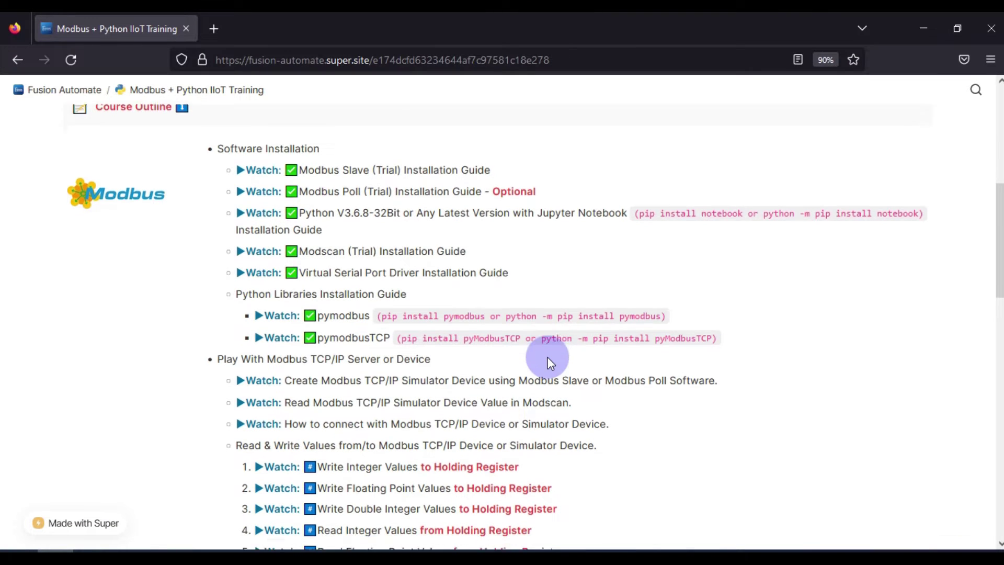
{"action": "scroll", "coordinate": [545, 357], "scroll_direction": "up", "scroll_amount": 4}
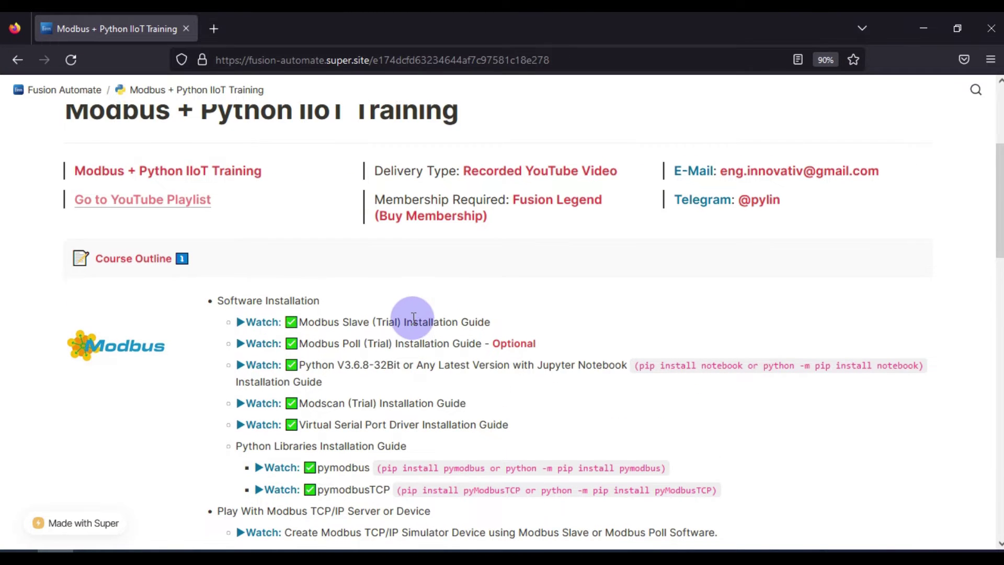
{"action": "scroll", "coordinate": [413, 317], "scroll_direction": "down", "scroll_amount": 1}
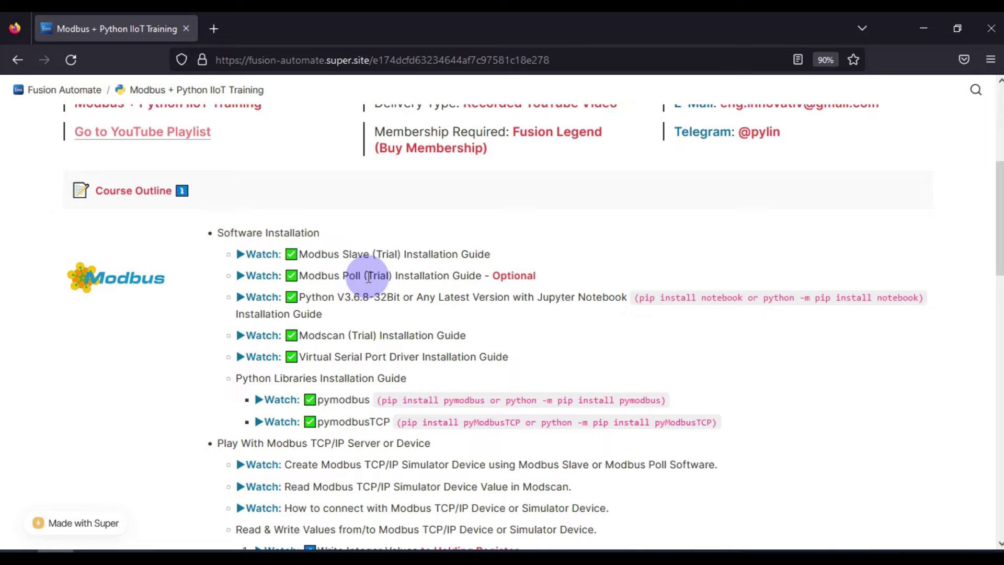
{"action": "scroll", "coordinate": [354, 308], "scroll_direction": "down", "scroll_amount": 3}
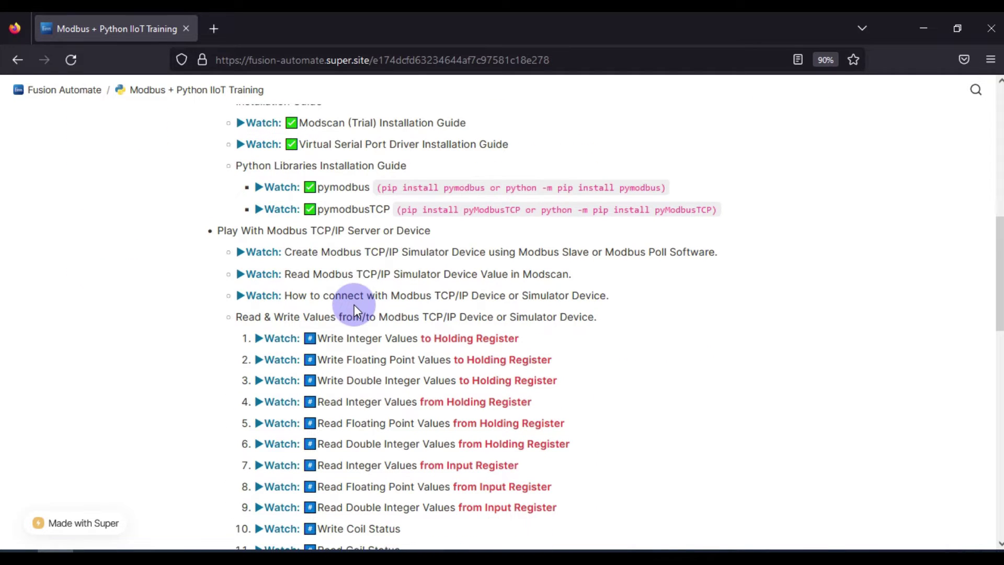
{"action": "left_click_drag", "start_coordinate": [383, 232], "coordinate": [410, 234]}
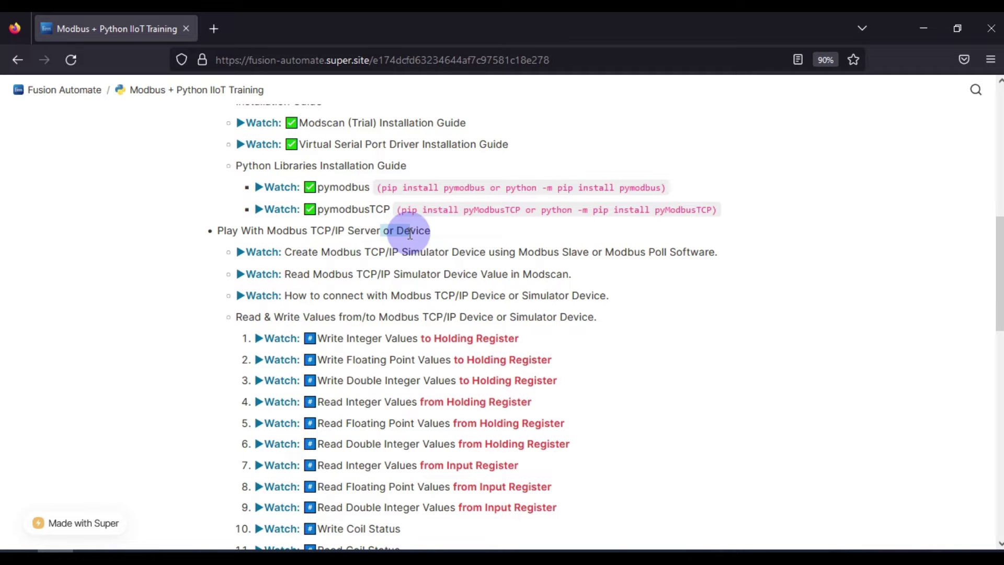
{"action": "scroll", "coordinate": [410, 234], "scroll_direction": "down", "scroll_amount": 7}
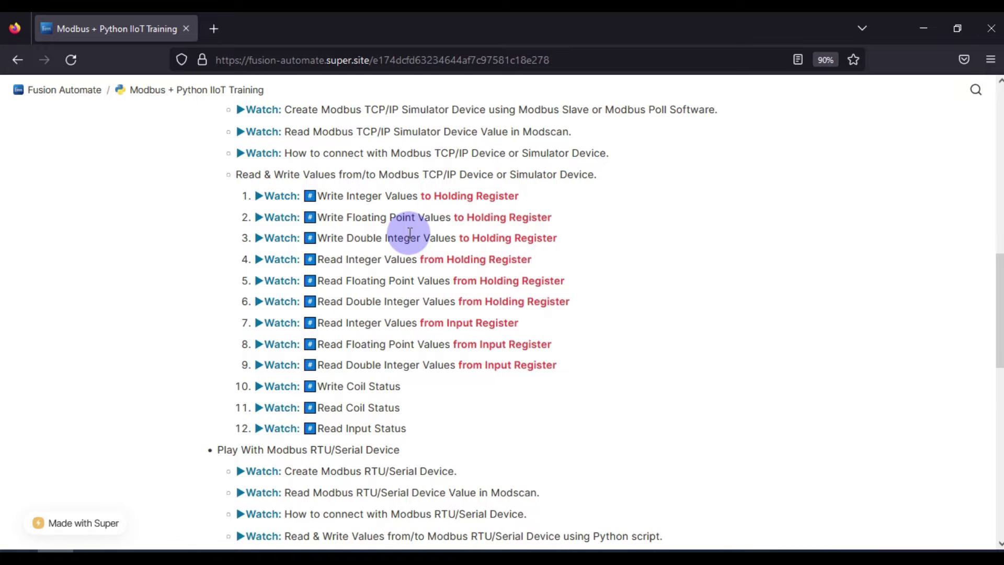
{"action": "scroll", "coordinate": [408, 234], "scroll_direction": "down", "scroll_amount": 1}
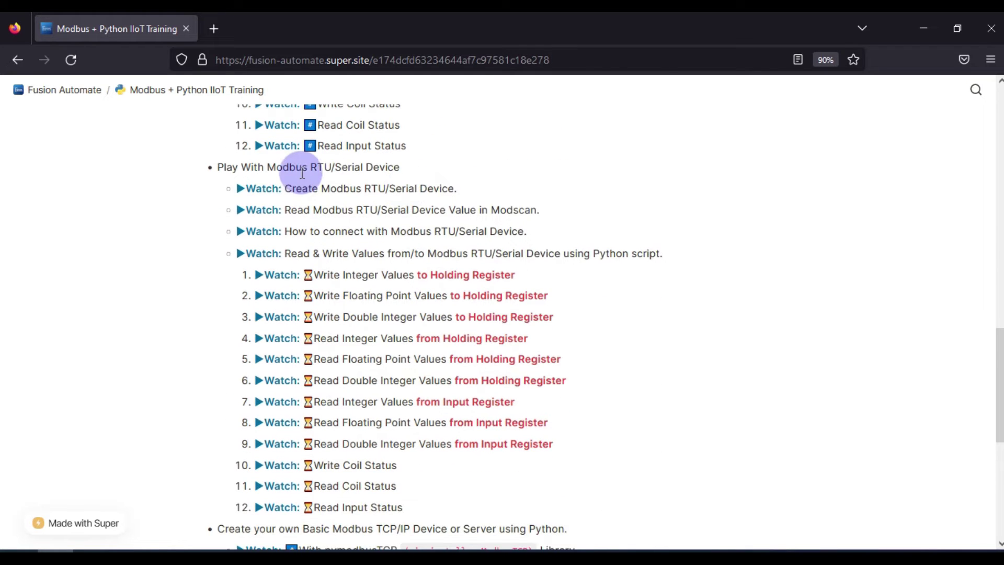
{"action": "left_click_drag", "start_coordinate": [310, 166], "coordinate": [405, 170]}
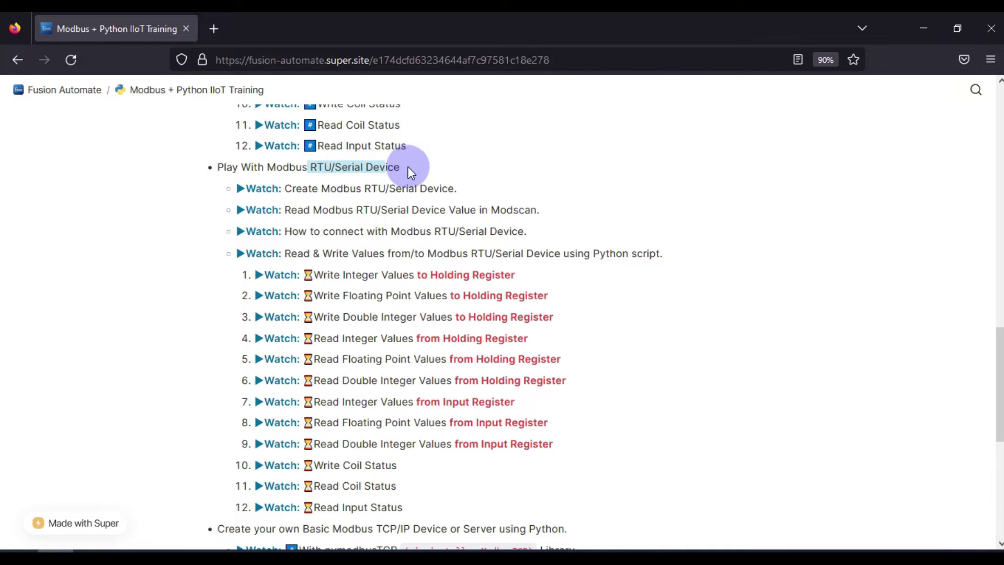
{"action": "scroll", "coordinate": [398, 199], "scroll_direction": "down", "scroll_amount": 5}
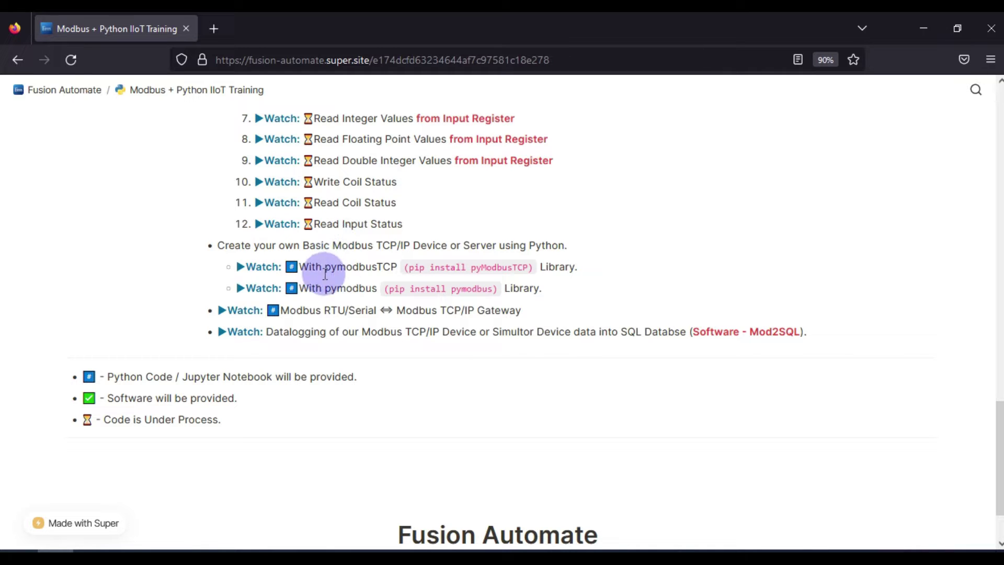
Review the outline entries on the pymodbusTCP and pymodbus libraries, the RTU-to-TCP/IP gateway, and Mod2SQL datalogging.
{"action": "left_click_drag", "start_coordinate": [325, 266], "coordinate": [391, 267]}
{"action": "double_click", "coordinate": [355, 287]}
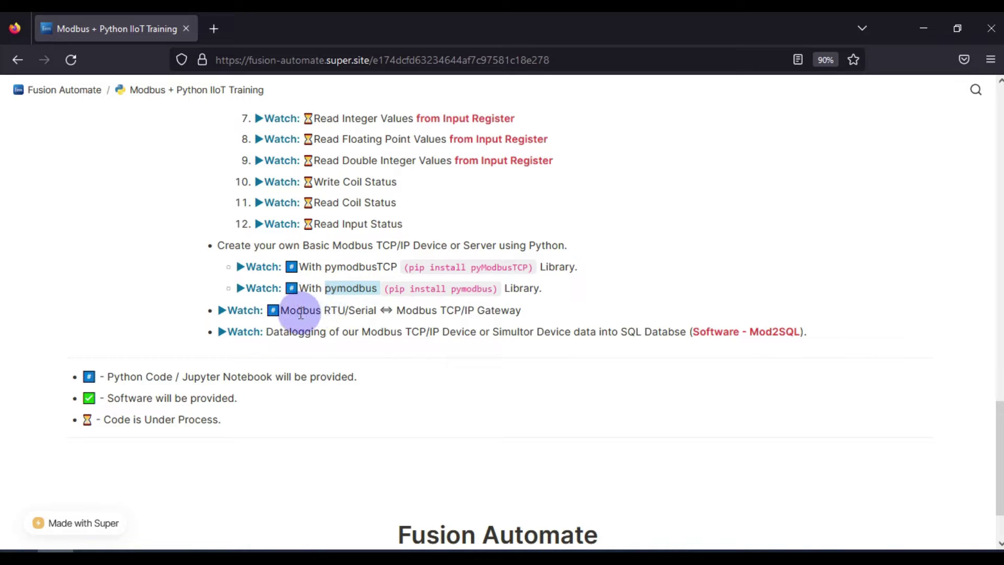
{"action": "left_click_drag", "start_coordinate": [279, 309], "coordinate": [511, 307]}
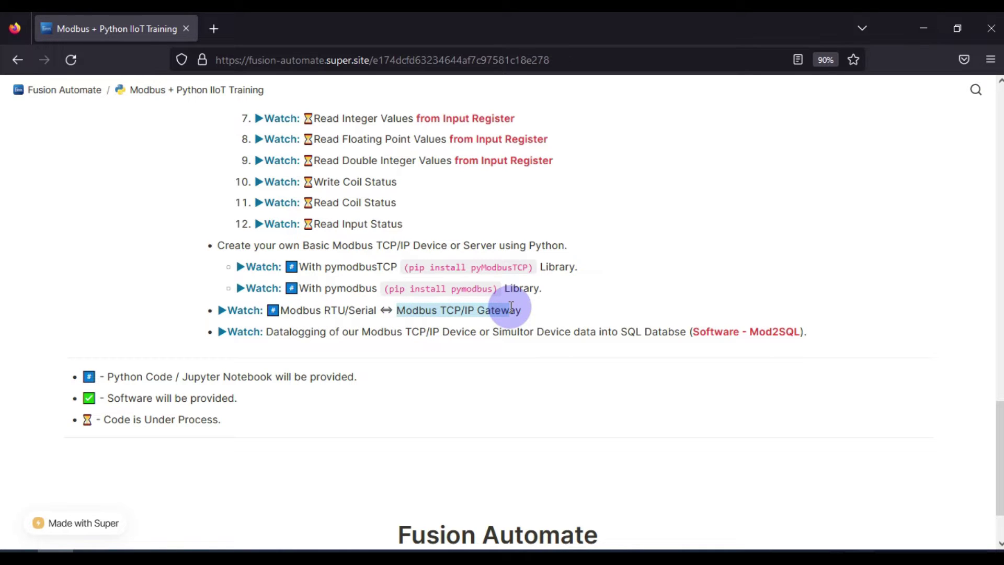
{"action": "left_click", "coordinate": [453, 337]}
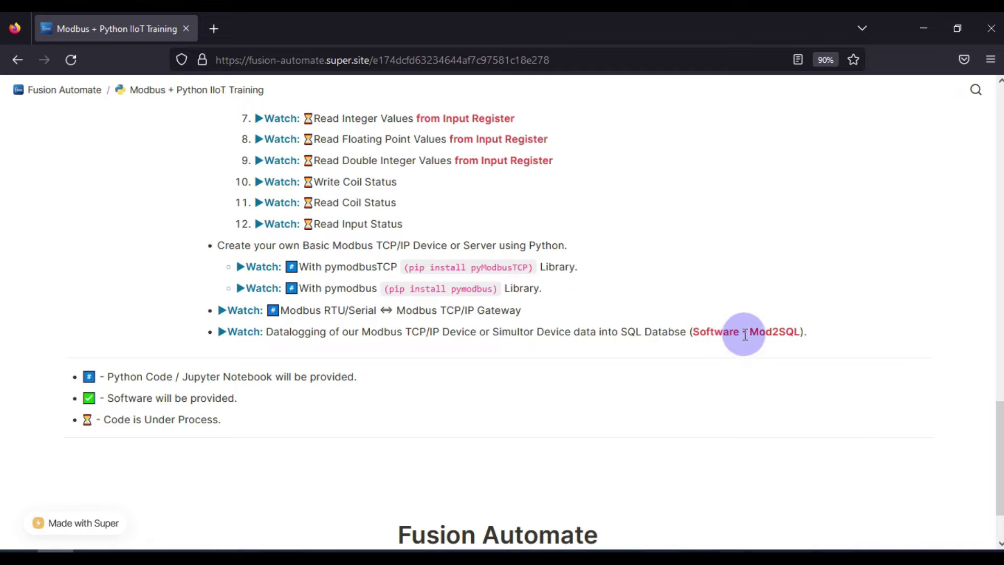
{"action": "left_click_drag", "start_coordinate": [751, 332], "coordinate": [799, 332]}
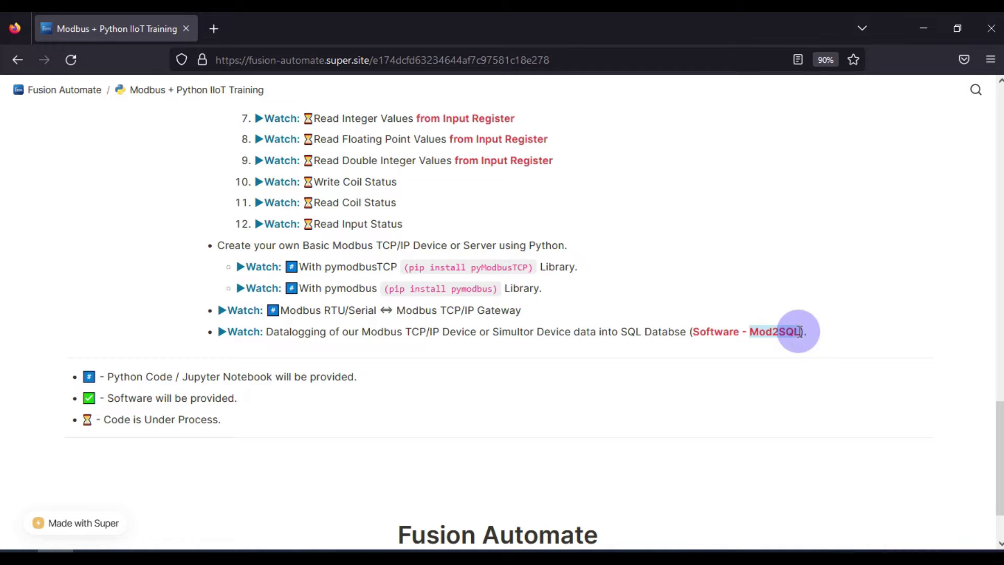
{"action": "left_click", "coordinate": [588, 350]}
Return to the Software Installation section and highlight the Modbus Slave (Trial) Installation Guide entry.
{"action": "scroll", "coordinate": [652, 280], "scroll_direction": "up", "scroll_amount": 3}
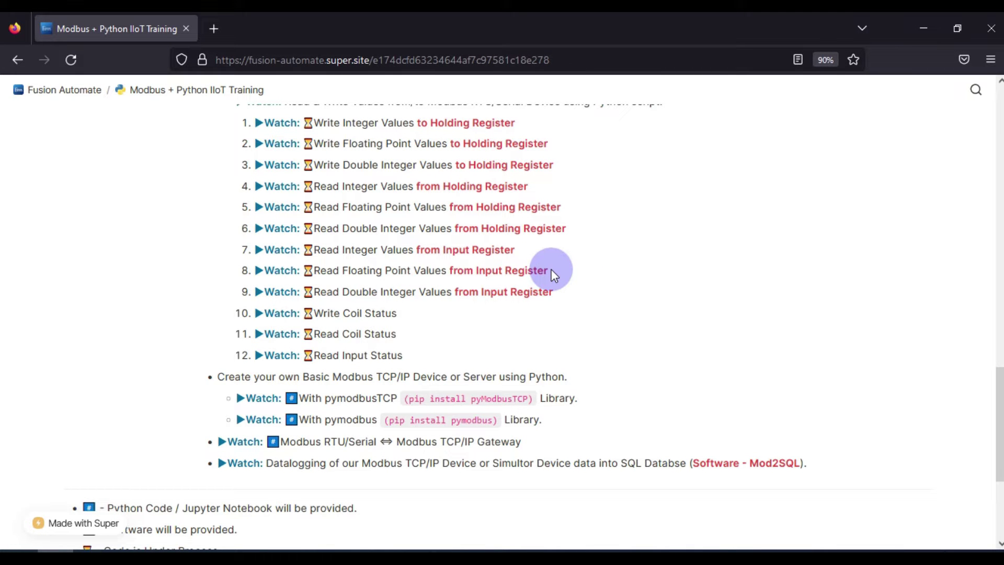
{"action": "scroll", "coordinate": [551, 269], "scroll_direction": "up", "scroll_amount": 12}
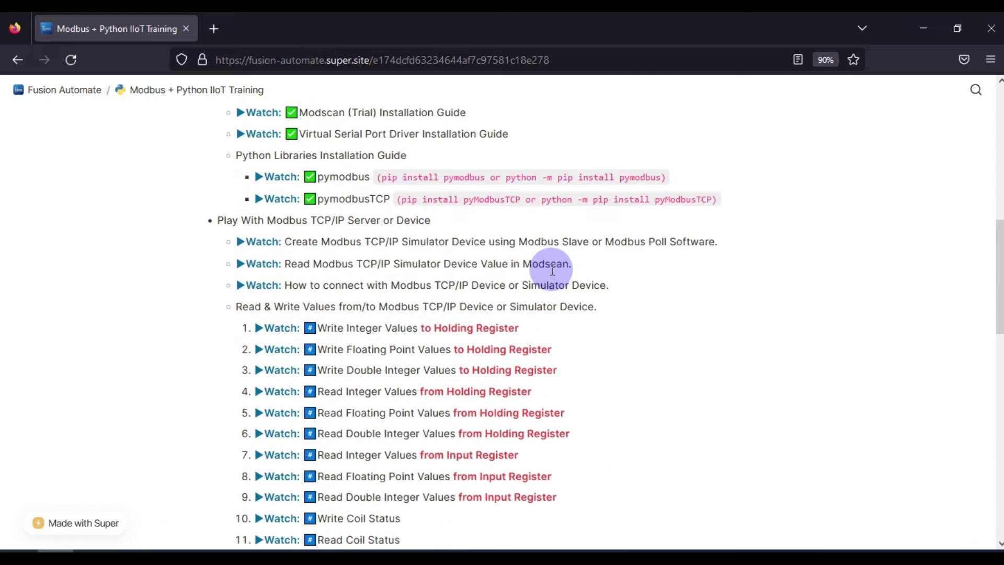
{"action": "scroll", "coordinate": [551, 269], "scroll_direction": "up", "scroll_amount": 3}
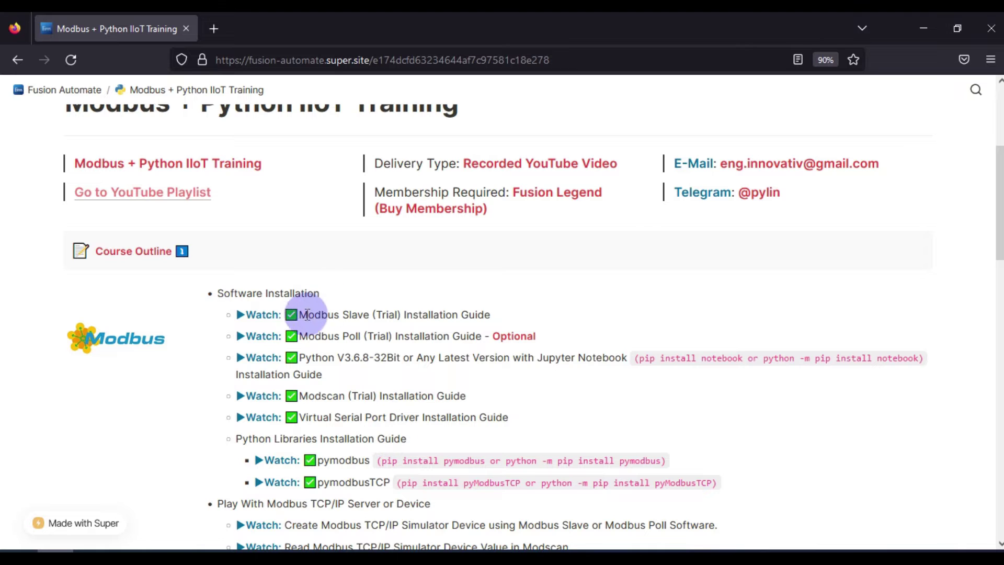
{"action": "left_click_drag", "start_coordinate": [303, 314], "coordinate": [492, 320]}
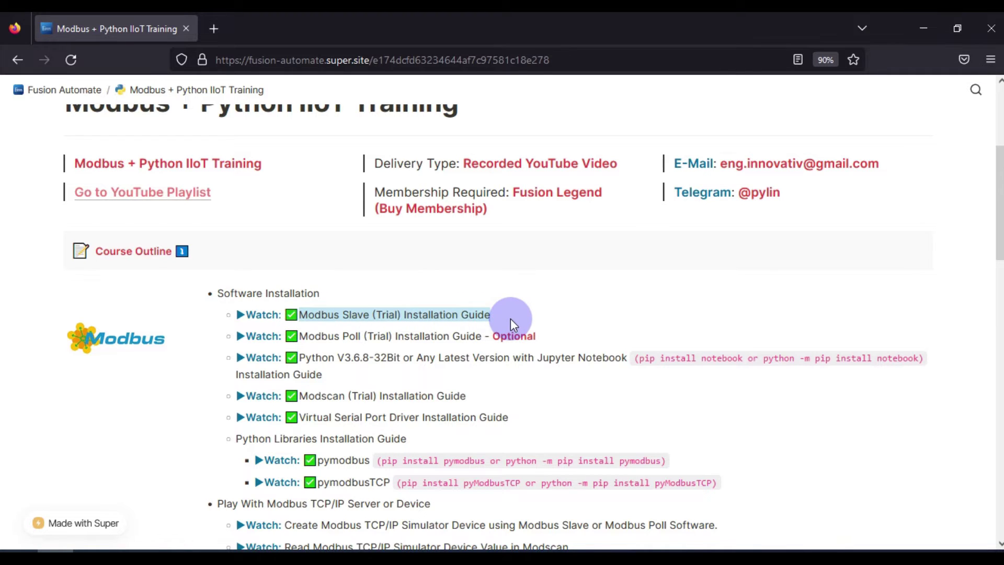
{"action": "left_click", "coordinate": [510, 318]}
Minimize the browser and open the Modbus + Python IIoT Training folder from the desktop.
{"action": "left_click", "coordinate": [911, 34]}
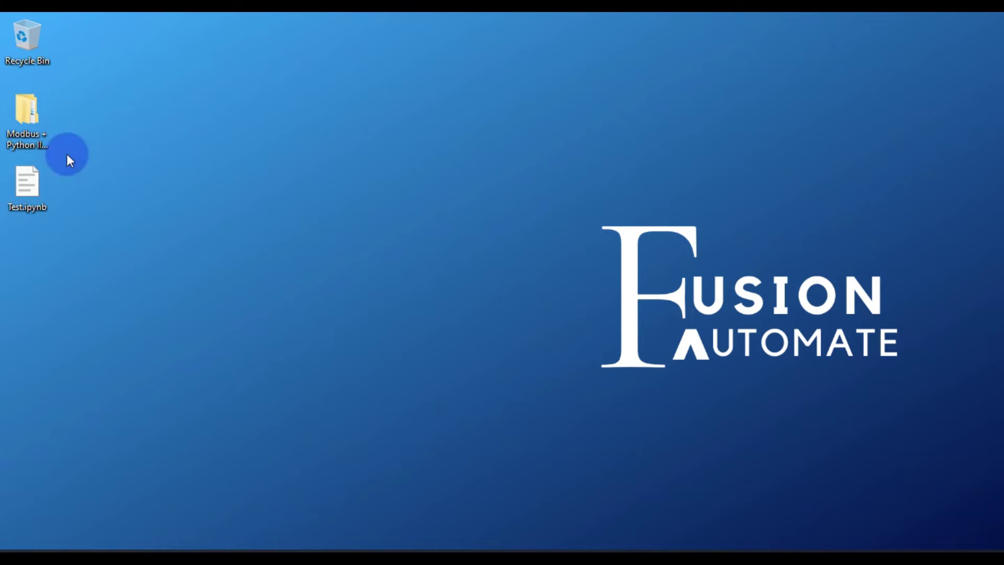
{"action": "left_click", "coordinate": [41, 124]}
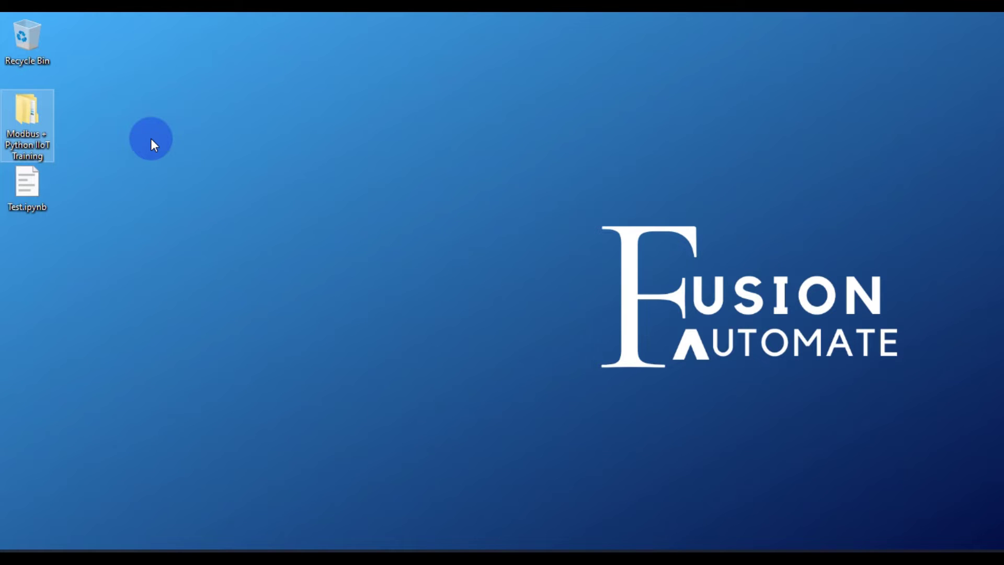
{"action": "double_click", "coordinate": [36, 129]}
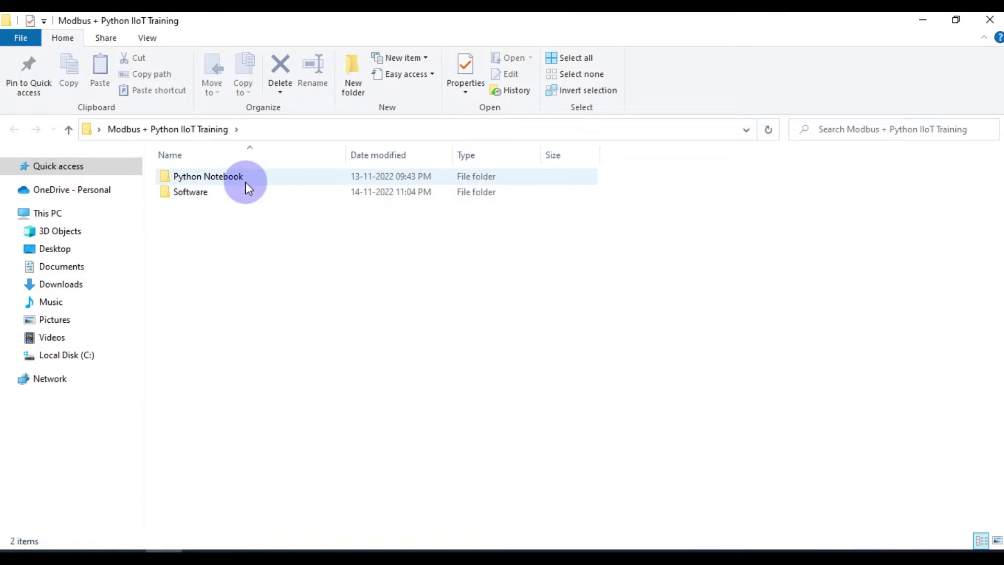
Compare the Python Notebook folder with the outline's Modbus TCP/IP read and write exercises, highlighting Write Integer Values to Holding Register.
{"action": "left_click", "coordinate": [246, 181]}
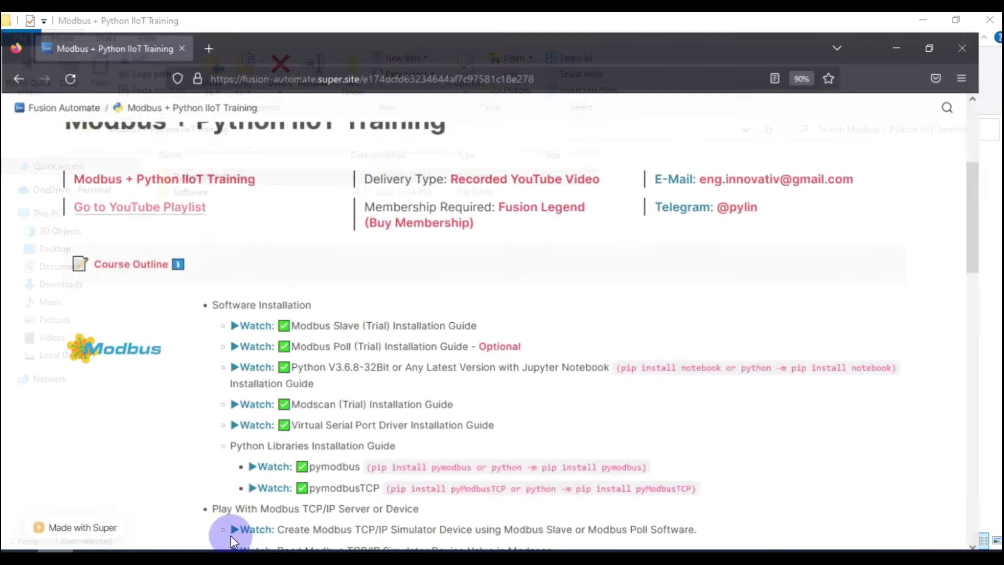
{"action": "scroll", "coordinate": [430, 372], "scroll_direction": "down", "scroll_amount": 8}
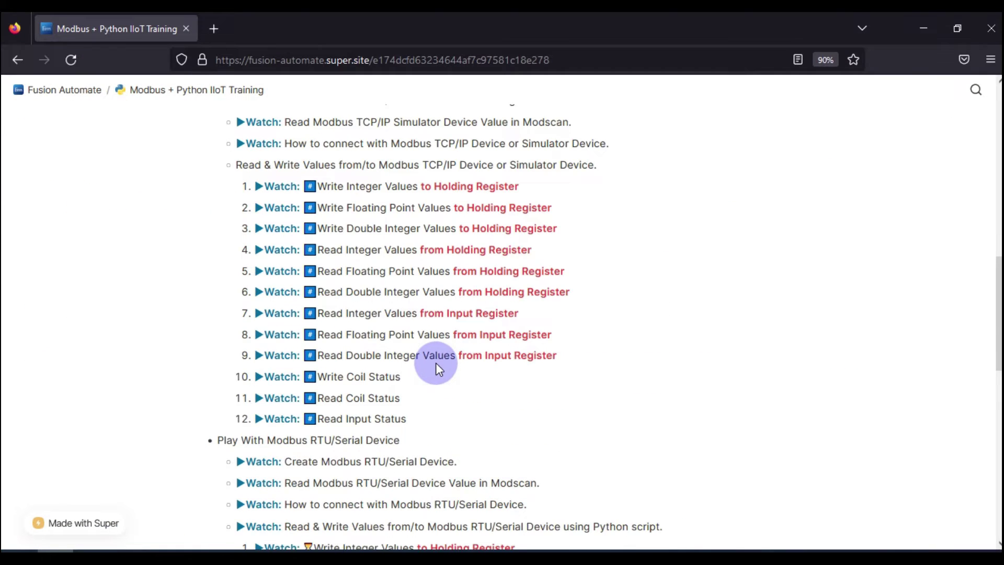
{"action": "scroll", "coordinate": [336, 256], "scroll_direction": "up", "scroll_amount": 3}
{"action": "left_click_drag", "start_coordinate": [318, 256], "coordinate": [525, 264]}
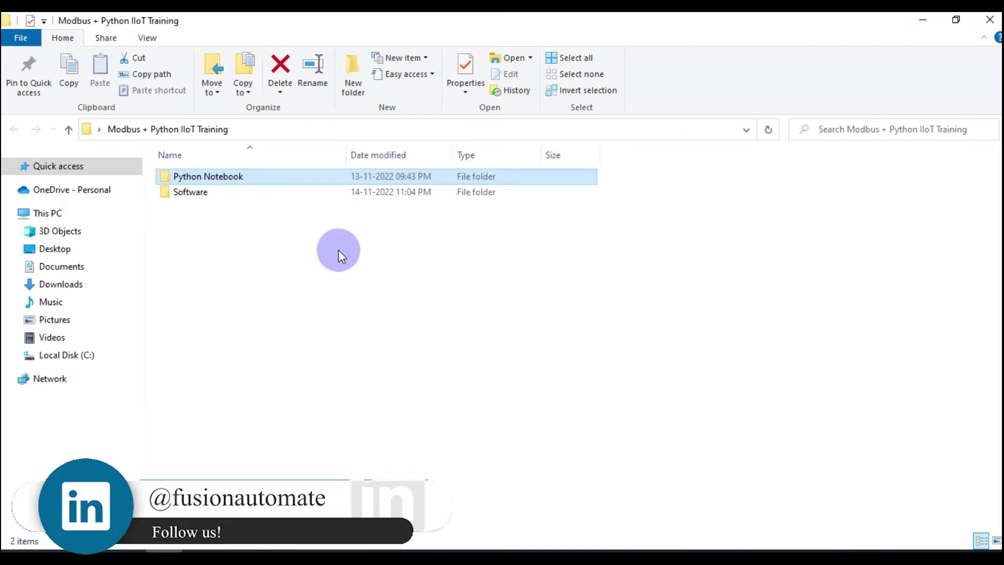
{"action": "left_click_drag", "start_coordinate": [337, 250], "coordinate": [260, 194]}
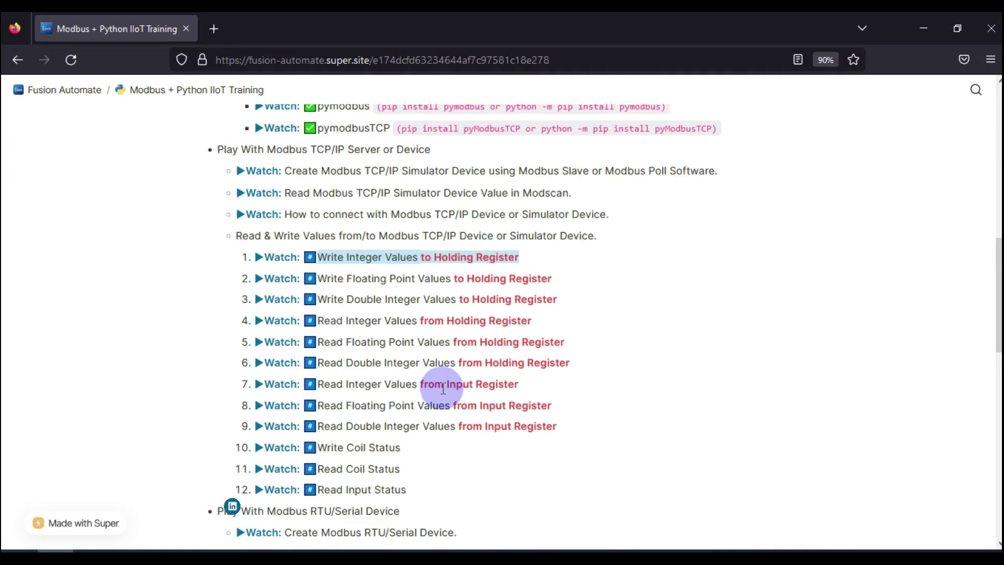
Review the Software Installation entries in the outline, highlighting parts of the Modscan and Virtual Serial Port Driver guides.
{"action": "scroll", "coordinate": [445, 384], "scroll_direction": "up", "scroll_amount": 7}
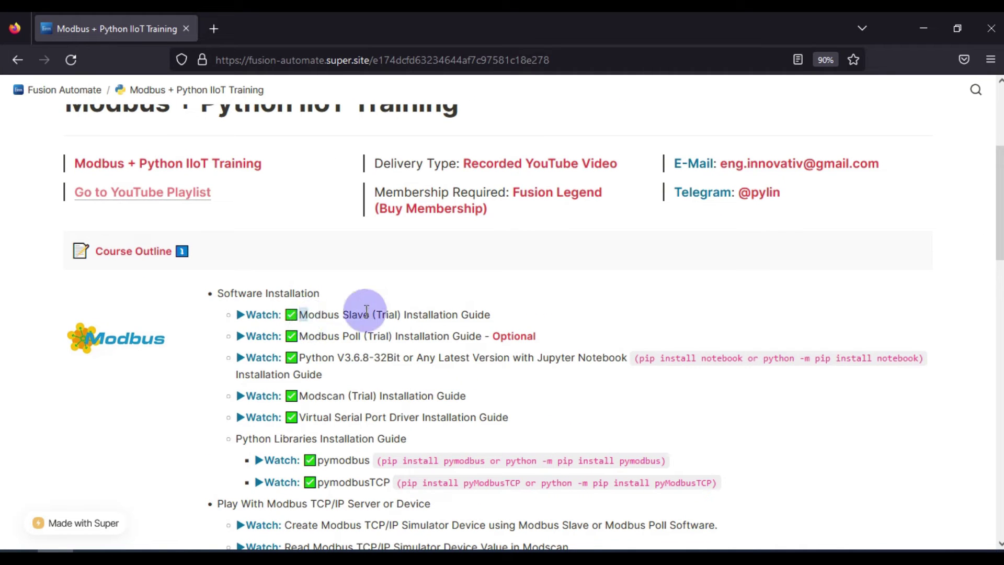
{"action": "left_click", "coordinate": [340, 366]}
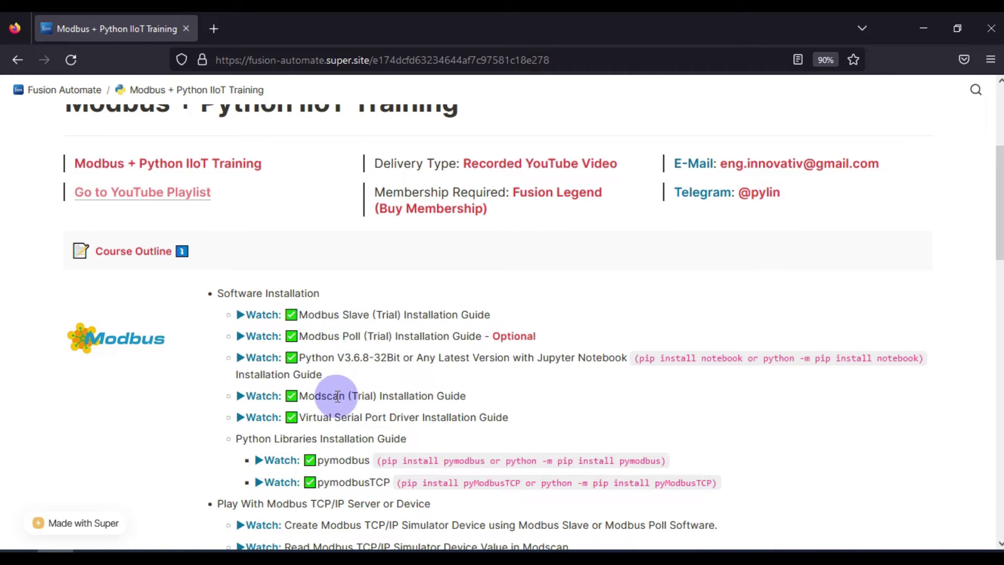
{"action": "left_click_drag", "start_coordinate": [332, 395], "coordinate": [370, 396]}
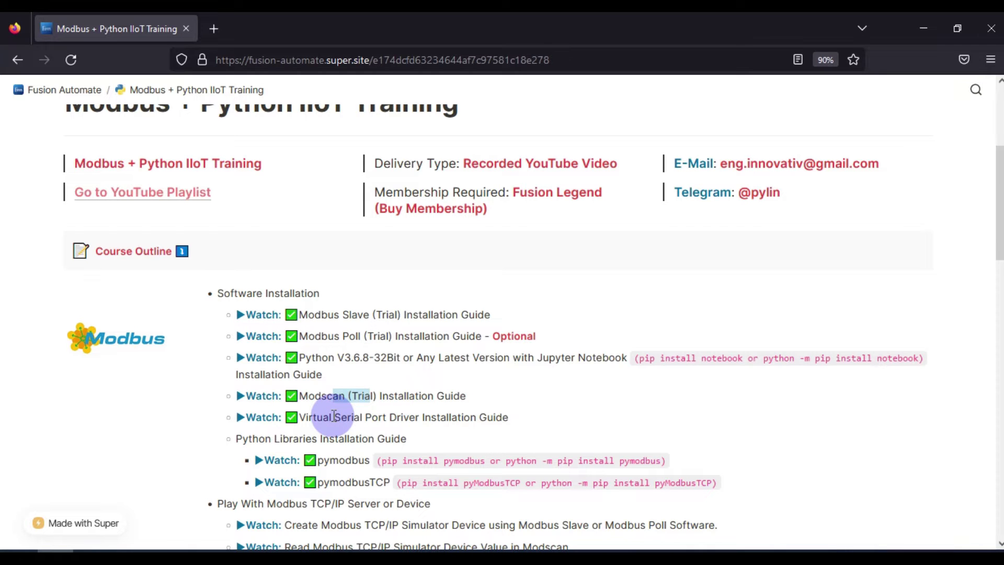
{"action": "left_click_drag", "start_coordinate": [334, 416], "coordinate": [403, 416]}
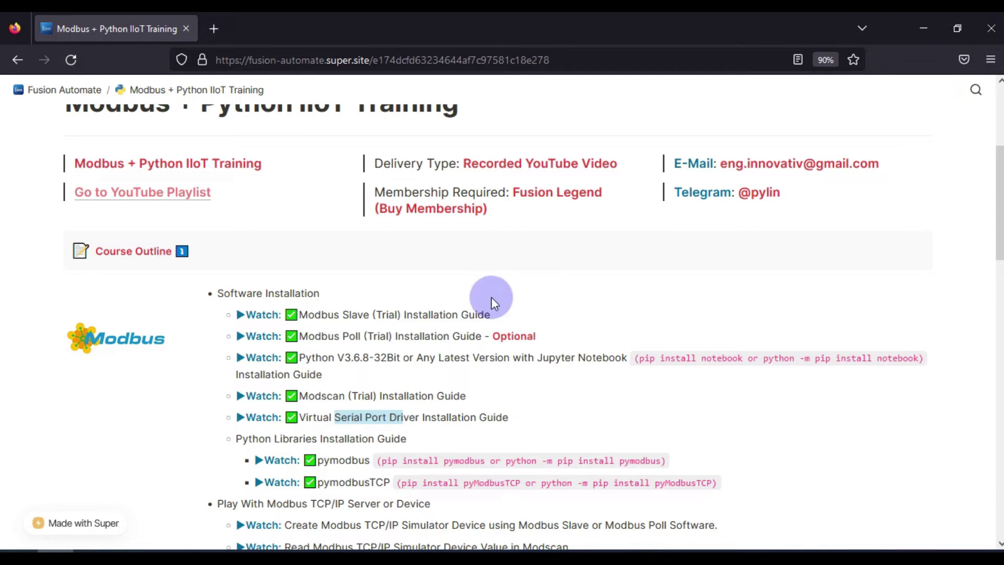
Switch back to File Explorer and open the Software folder inside Modbus + Python IIoT Training.
{"action": "key", "text": "alt+Tab"}
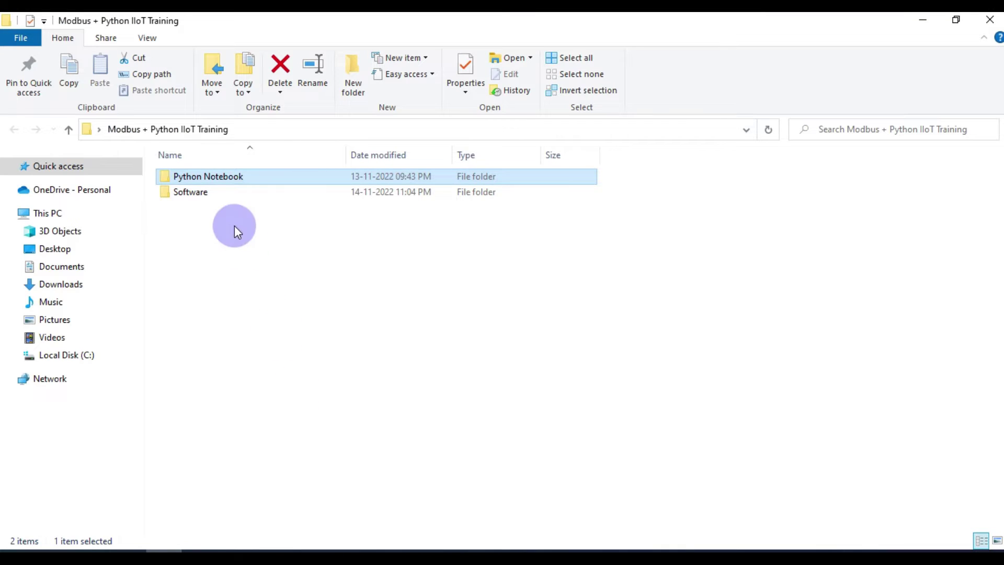
{"action": "left_click", "coordinate": [207, 198]}
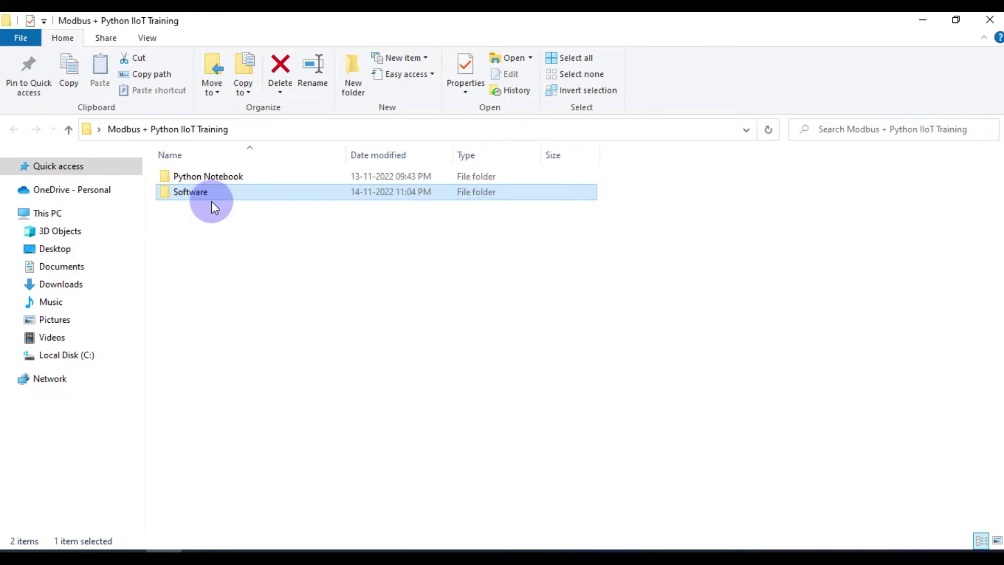
{"action": "double_click", "coordinate": [216, 199]}
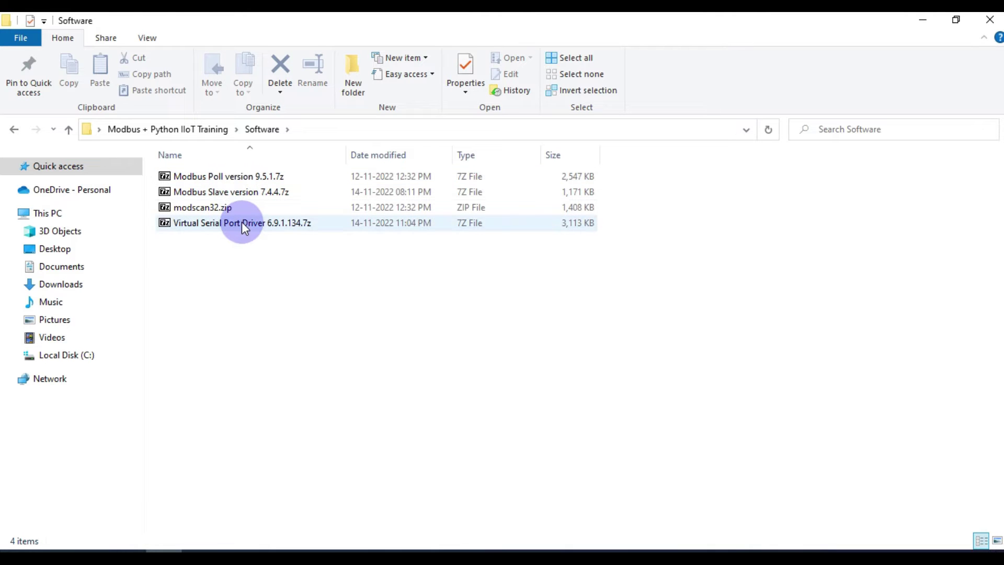
Check the Modbus Slave (Trial) entry in the course outline in Firefox and return to the Software folder.
{"action": "left_click", "coordinate": [85, 548]}
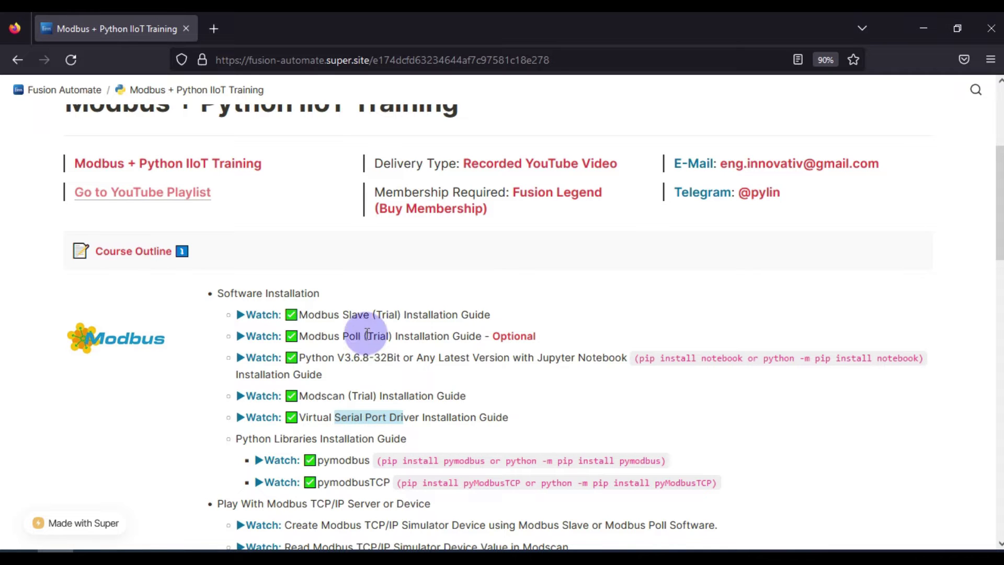
{"action": "left_click_drag", "start_coordinate": [299, 314], "coordinate": [397, 314]}
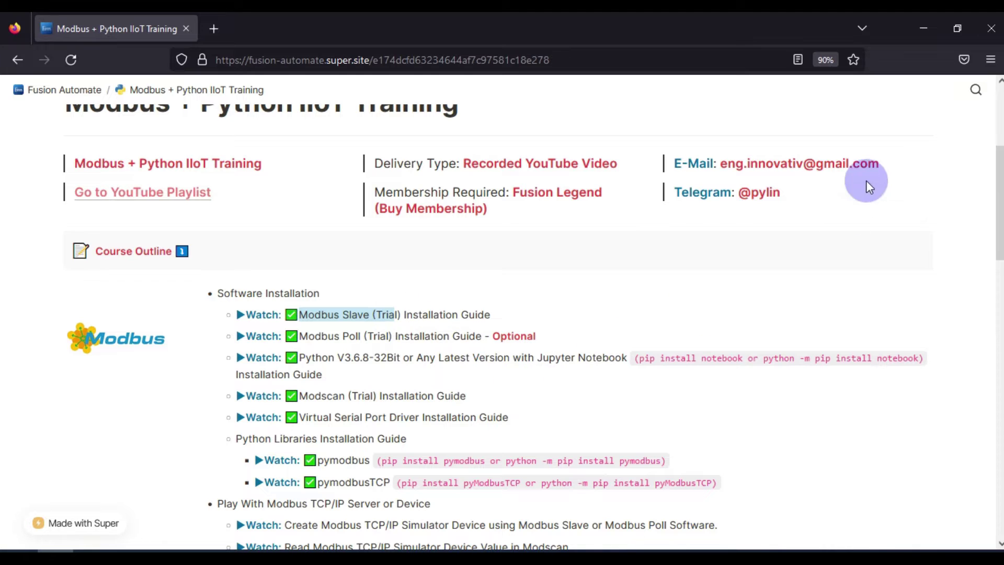
{"action": "left_click", "coordinate": [923, 31]}
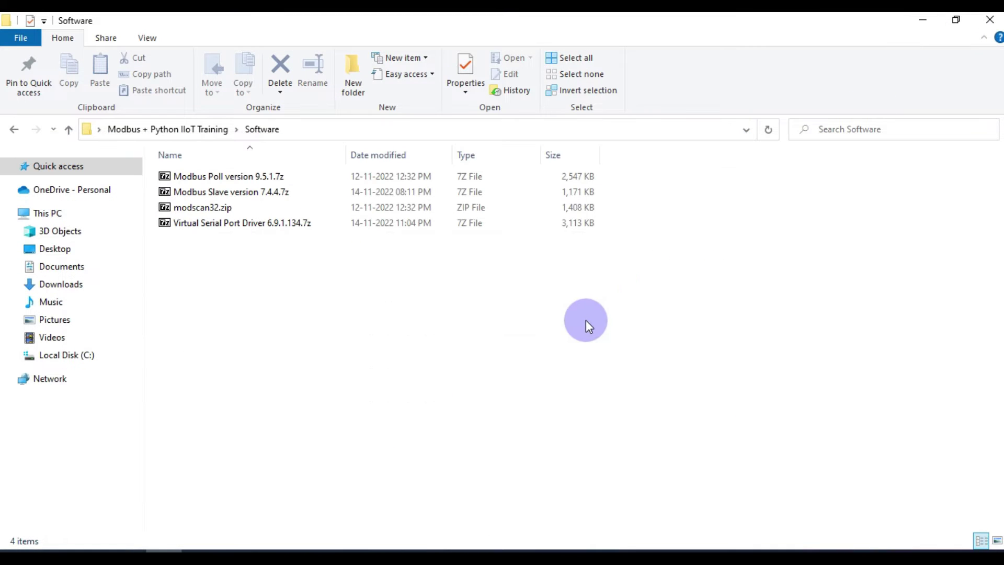
Extract the Modbus Slave version 7.4.4.7z archive with 7-Zip into its own folder and open that folder.
{"action": "left_click", "coordinate": [240, 197]}
{"action": "right_click", "coordinate": [238, 195]}
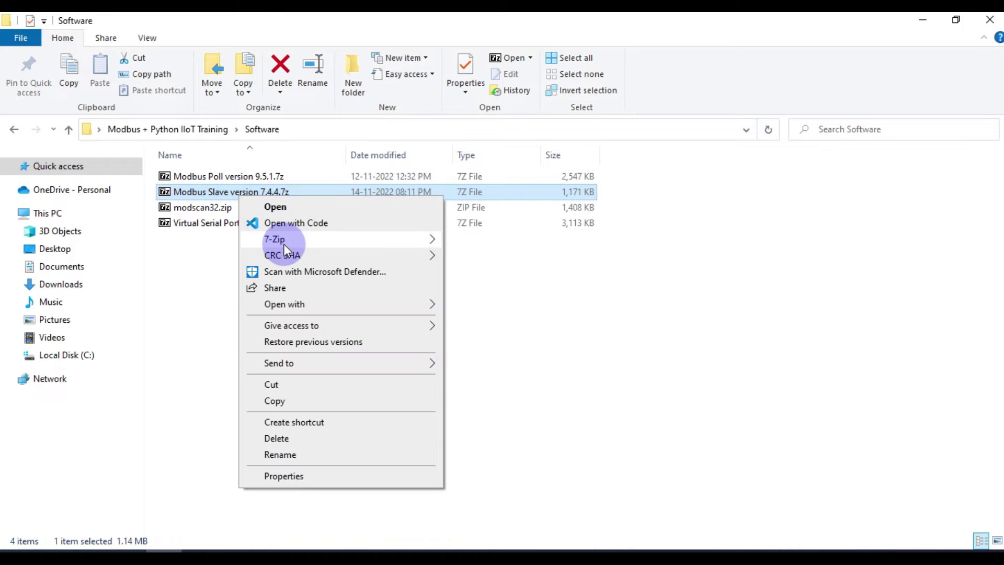
{"action": "mouse_move", "coordinate": [283, 242]}
{"action": "left_click", "coordinate": [527, 305]}
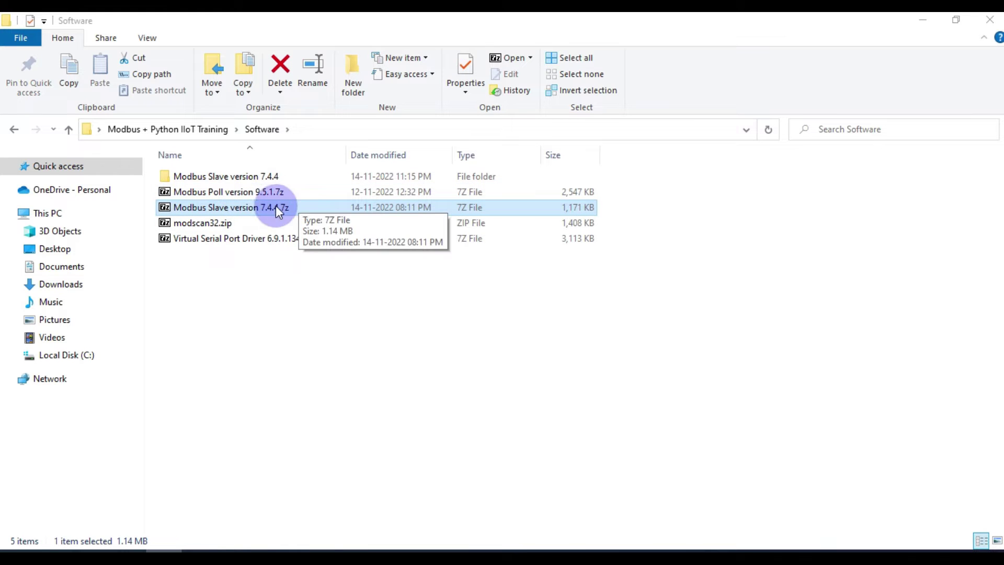
{"action": "left_click", "coordinate": [269, 179]}
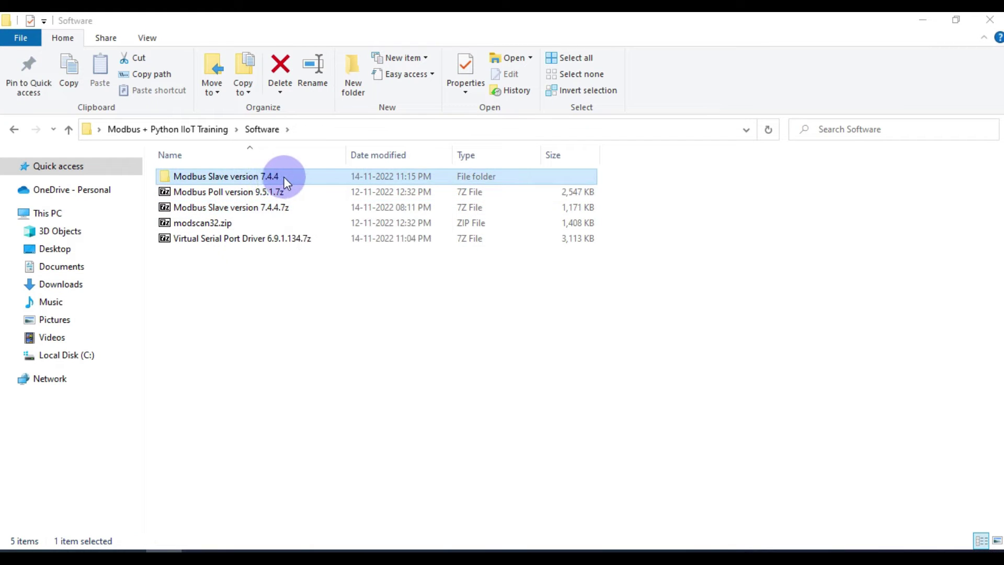
{"action": "double_click", "coordinate": [277, 177]}
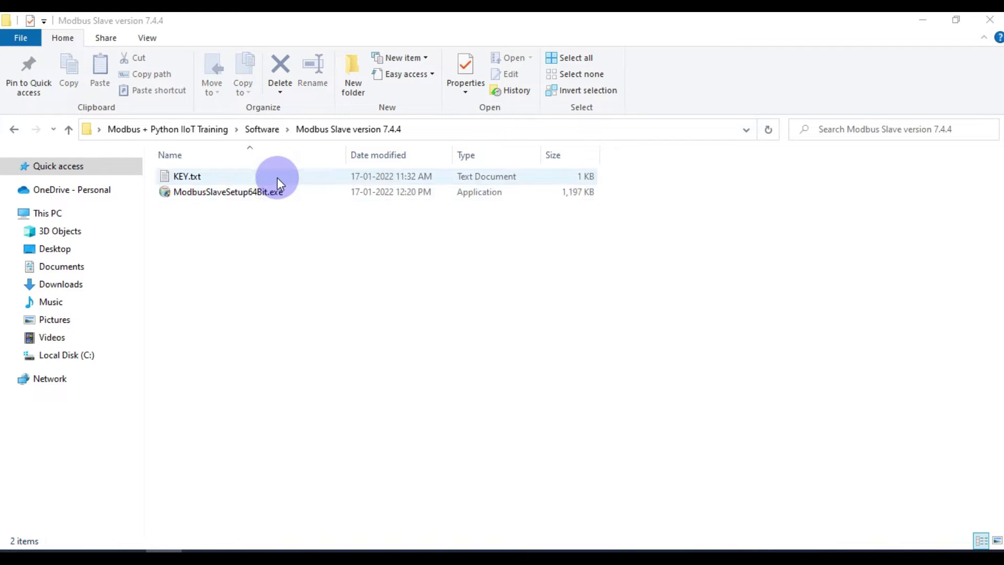
Run ModbusSlaveSetup64Bit.exe, accept the license agreement and install into C:\Program Files\Modbus Tools\Modbus Slave.
{"action": "left_click", "coordinate": [243, 196]}
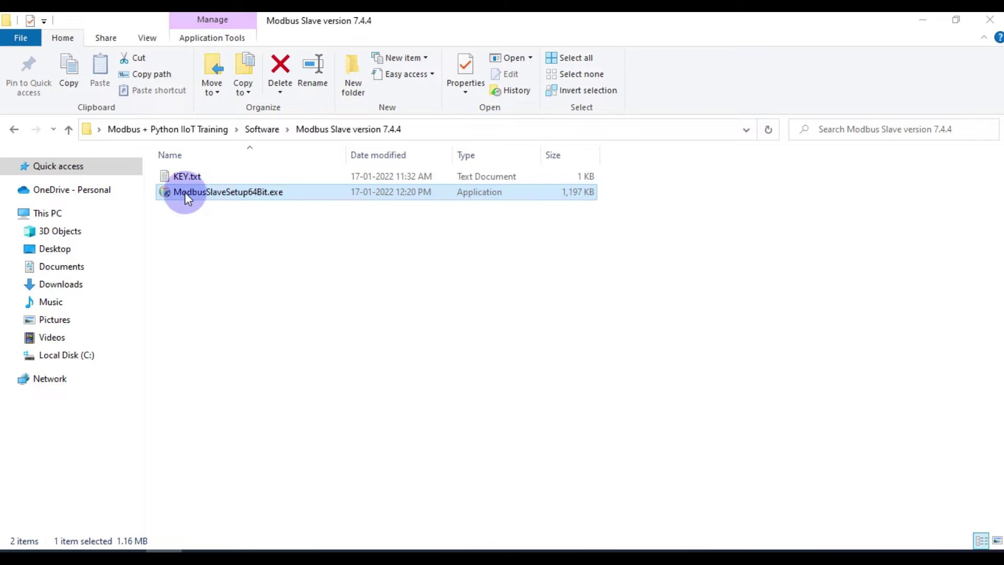
{"action": "double_click", "coordinate": [258, 193]}
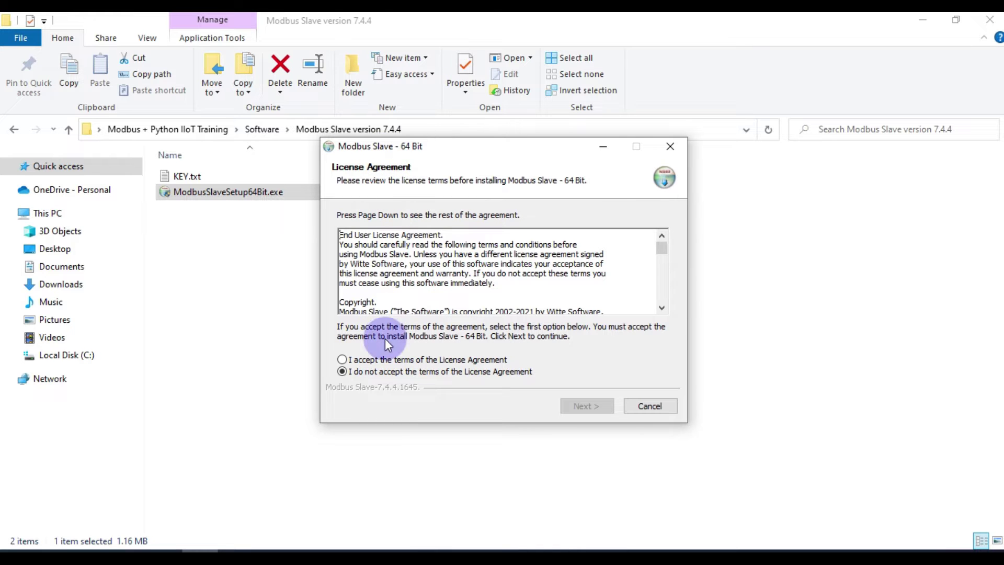
{"action": "left_click", "coordinate": [385, 360]}
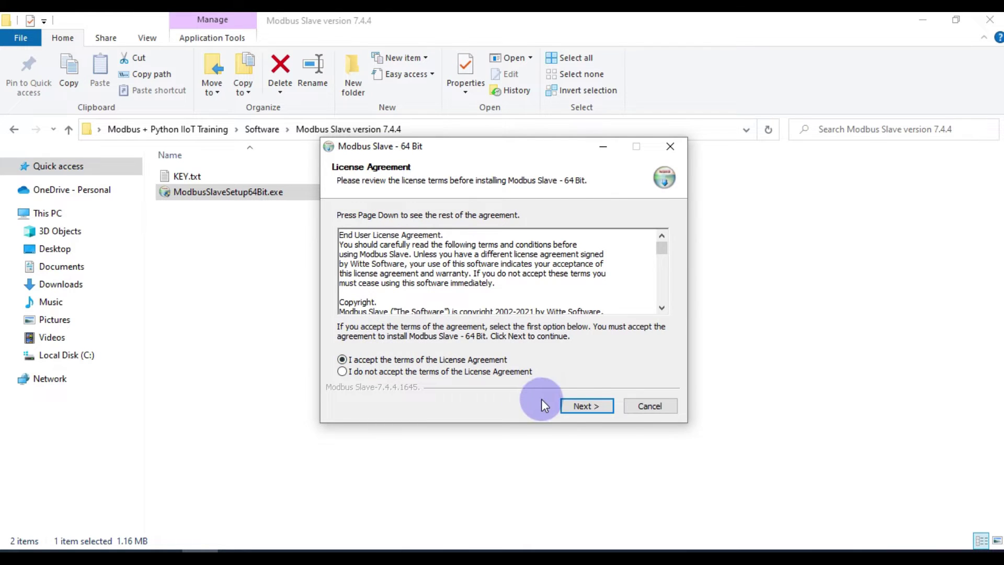
{"action": "left_click", "coordinate": [597, 408]}
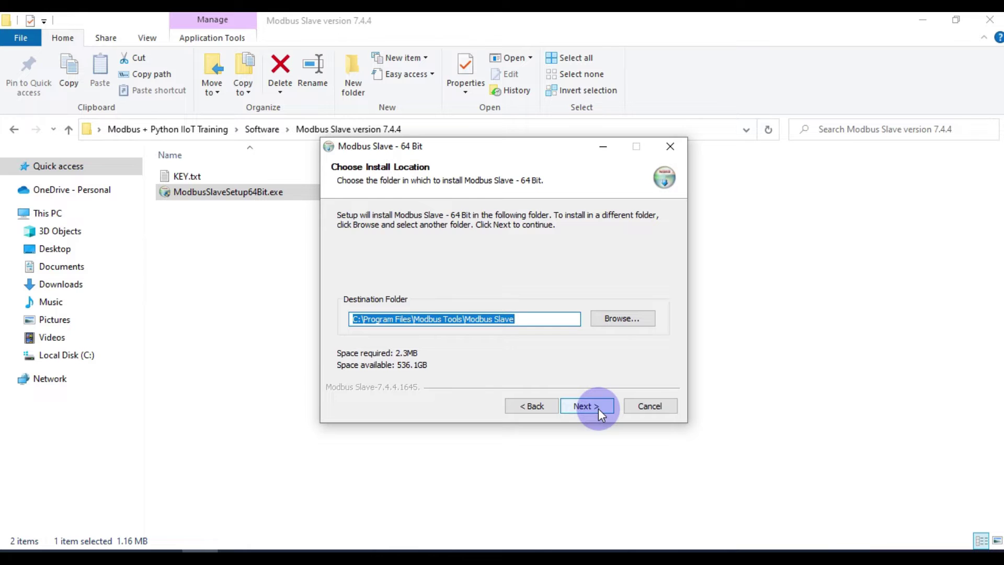
{"action": "left_click", "coordinate": [598, 407]}
{"action": "left_click", "coordinate": [598, 407]}
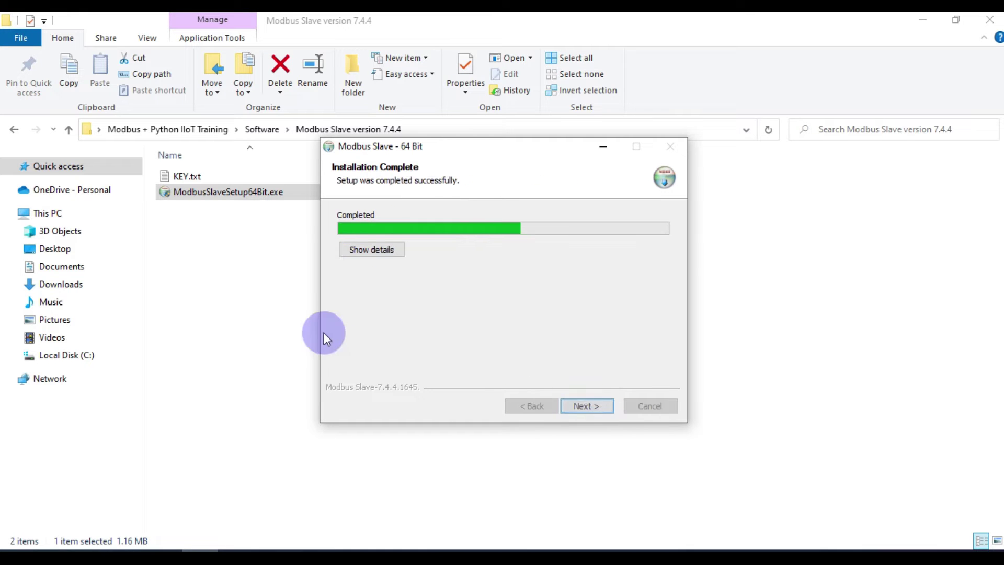
Show the installation details and finish the Modbus Slave setup wizard with Show Readme turned off.
{"action": "left_click", "coordinate": [359, 256]}
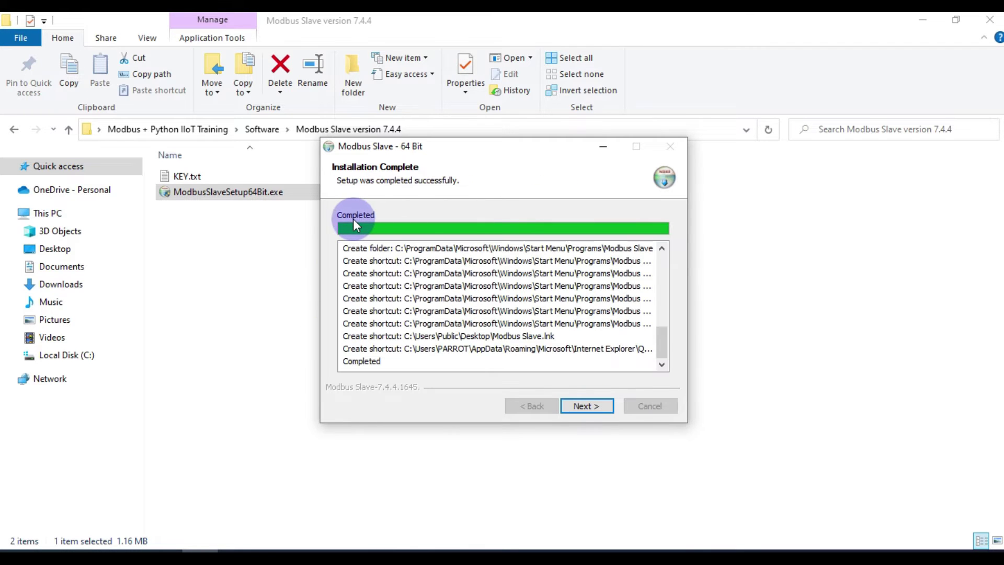
{"action": "left_click", "coordinate": [585, 411]}
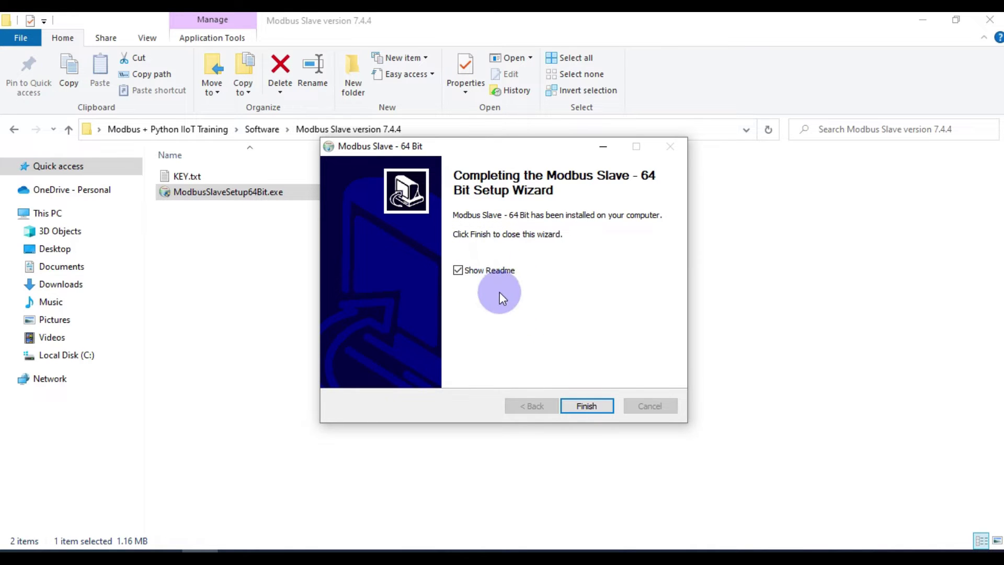
{"action": "left_click", "coordinate": [457, 270]}
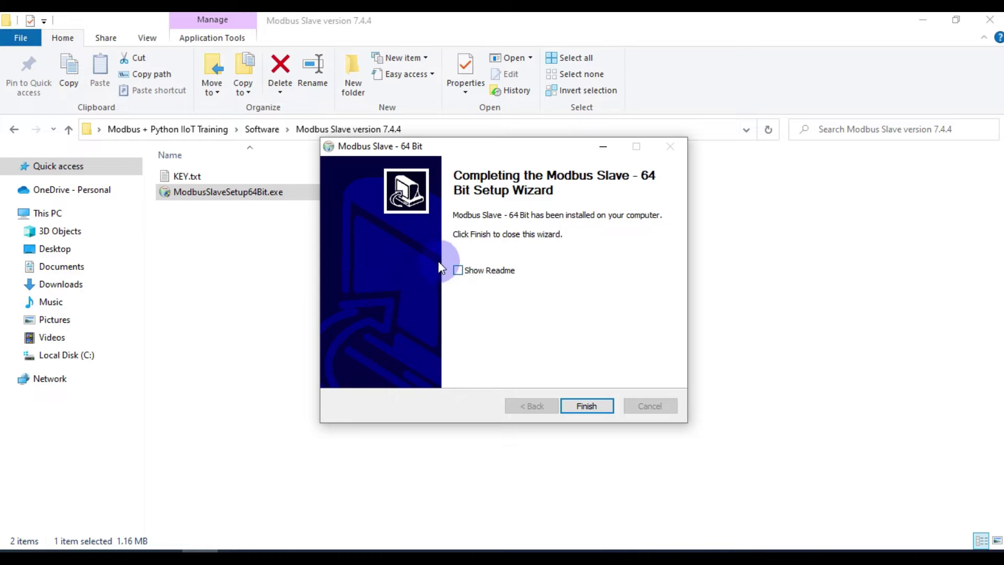
{"action": "left_click", "coordinate": [594, 403]}
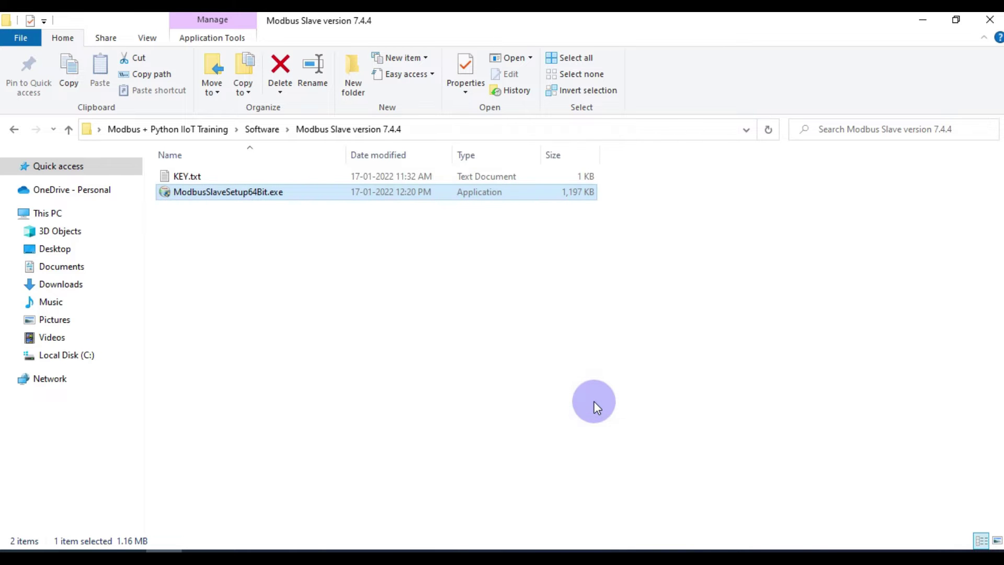
Minimize File Explorer and check the desktop for the Modbus Slave shortcut.
{"action": "left_click", "coordinate": [923, 19]}
{"action": "left_click_drag", "start_coordinate": [166, 313], "coordinate": [21, 251]}
{"action": "left_click", "coordinate": [109, 290]}
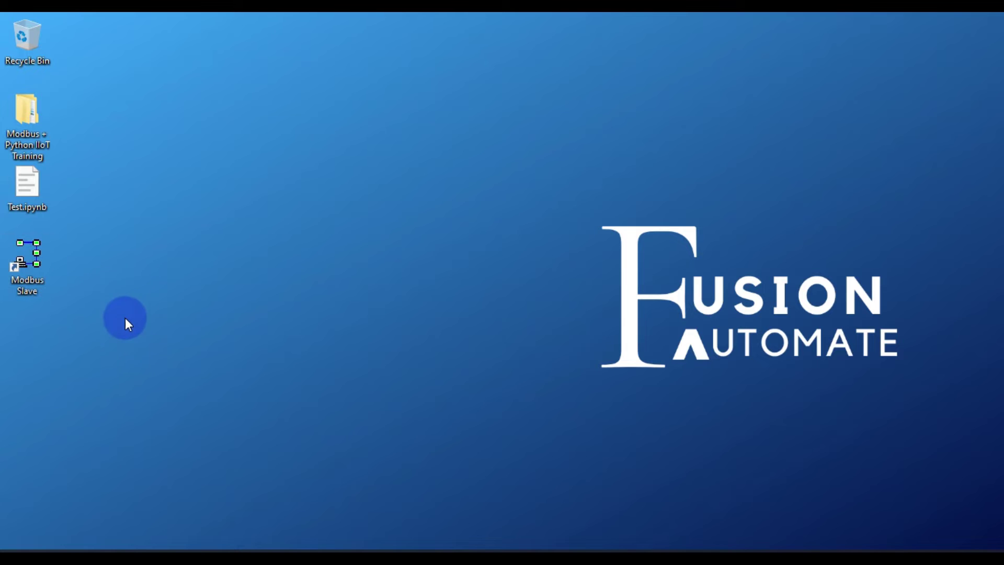
{"action": "left_click_drag", "start_coordinate": [128, 337], "coordinate": [12, 249]}
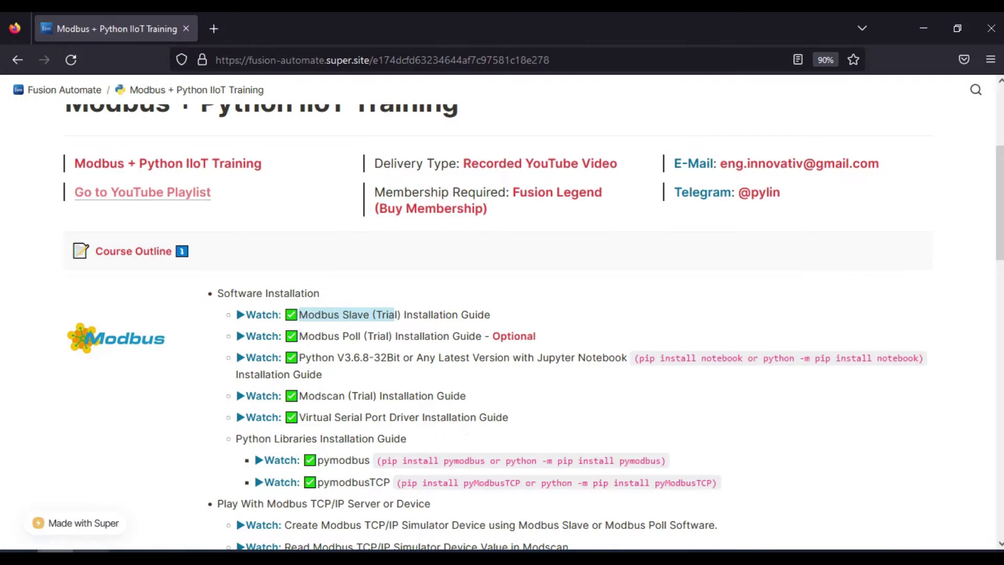
Highlight Modbus Poll (Trial) in the Firefox course outline, and return to the Software folder in File Explorer.
{"action": "left_click_drag", "start_coordinate": [299, 336], "coordinate": [392, 335]}
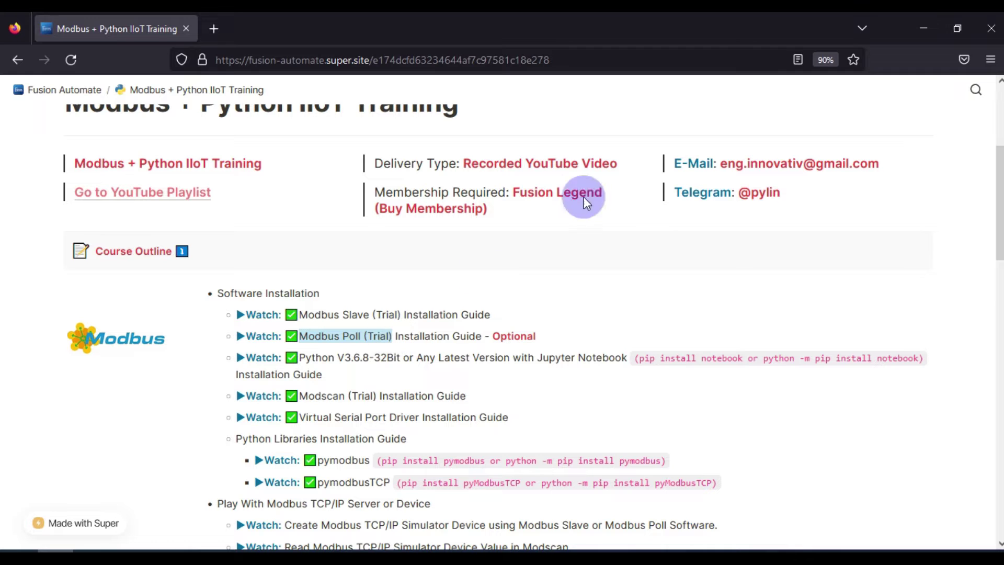
{"action": "left_click", "coordinate": [922, 31]}
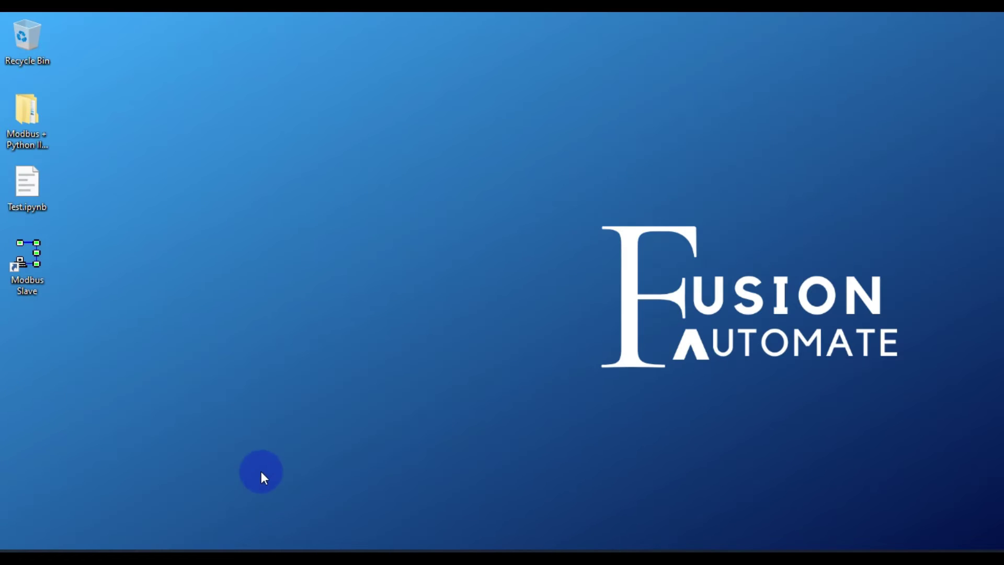
{"action": "left_click", "coordinate": [164, 550]}
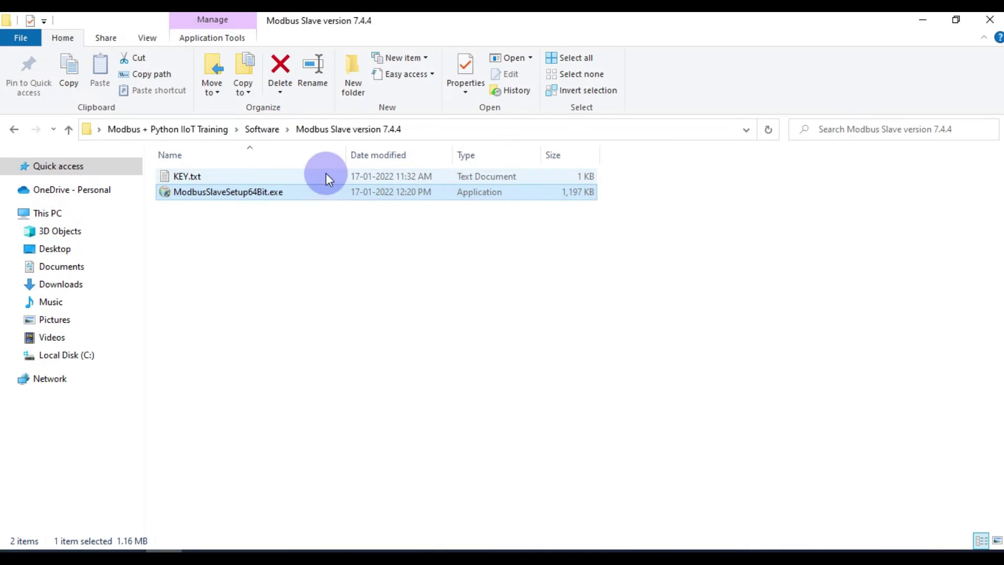
{"action": "left_click", "coordinate": [259, 132]}
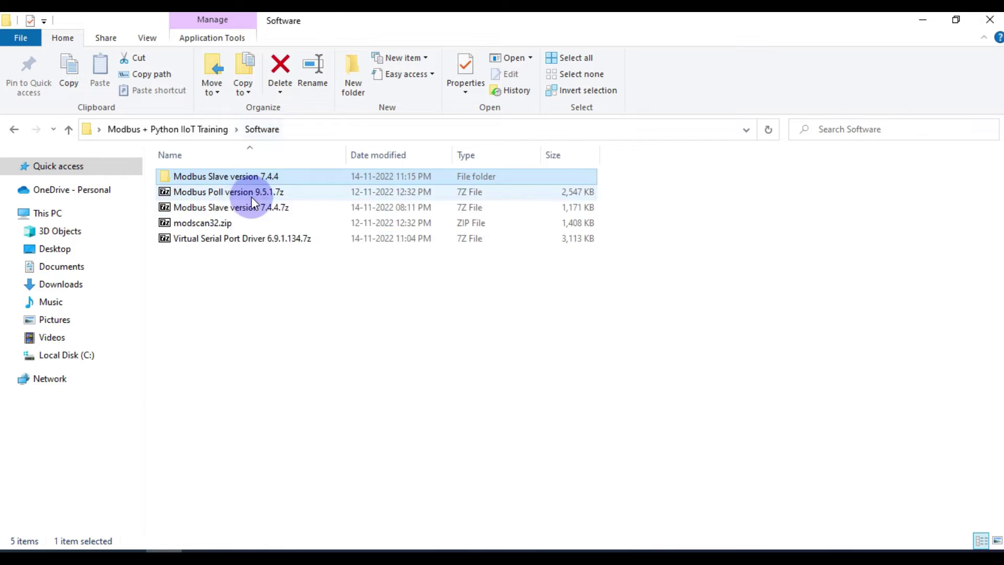
Extract the Modbus Poll version 9.5.1.7z archive with 7-Zip into its own folder.
{"action": "left_click", "coordinate": [219, 194]}
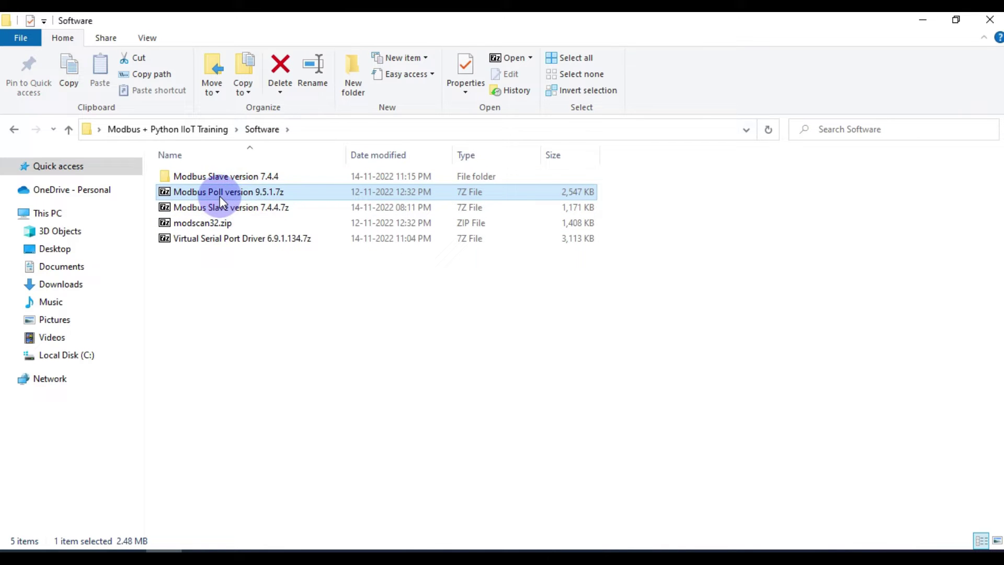
{"action": "right_click", "coordinate": [290, 192]}
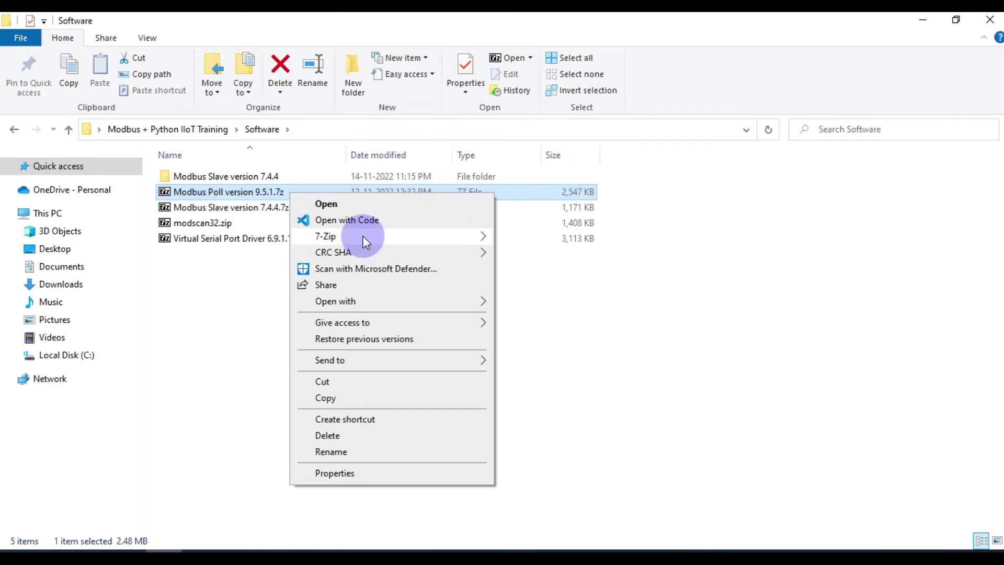
{"action": "mouse_move", "coordinate": [363, 236]}
{"action": "left_click", "coordinate": [596, 302]}
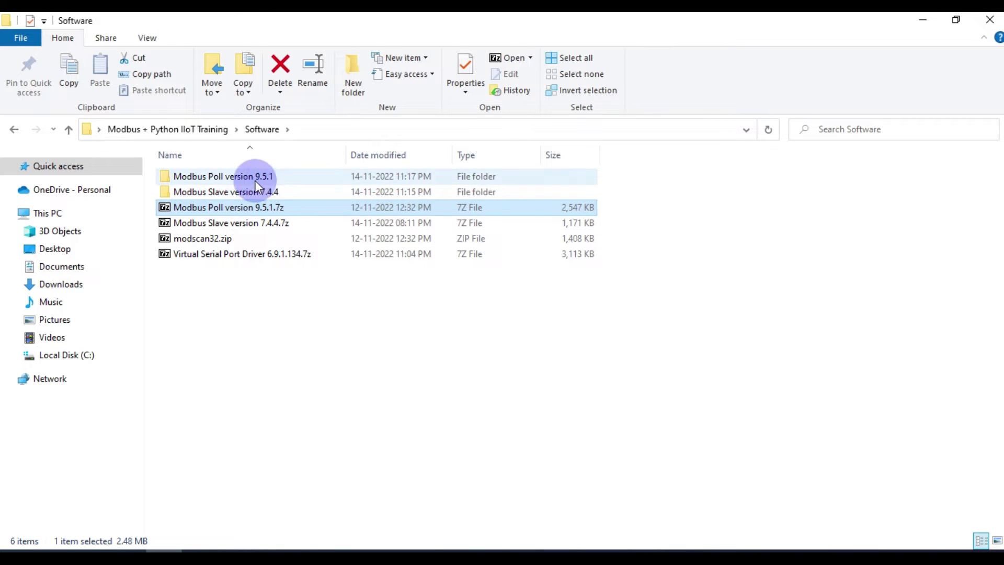
Open the extracted Modbus Poll version 9.5.1 folder down to the innermost subfolder containing the setup files.
{"action": "left_click", "coordinate": [293, 176]}
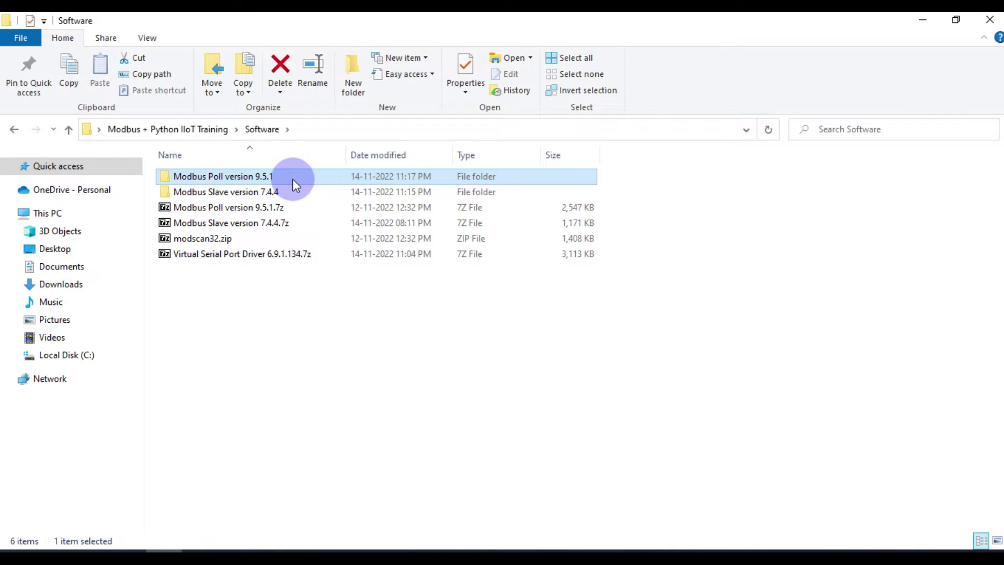
{"action": "double_click", "coordinate": [292, 179]}
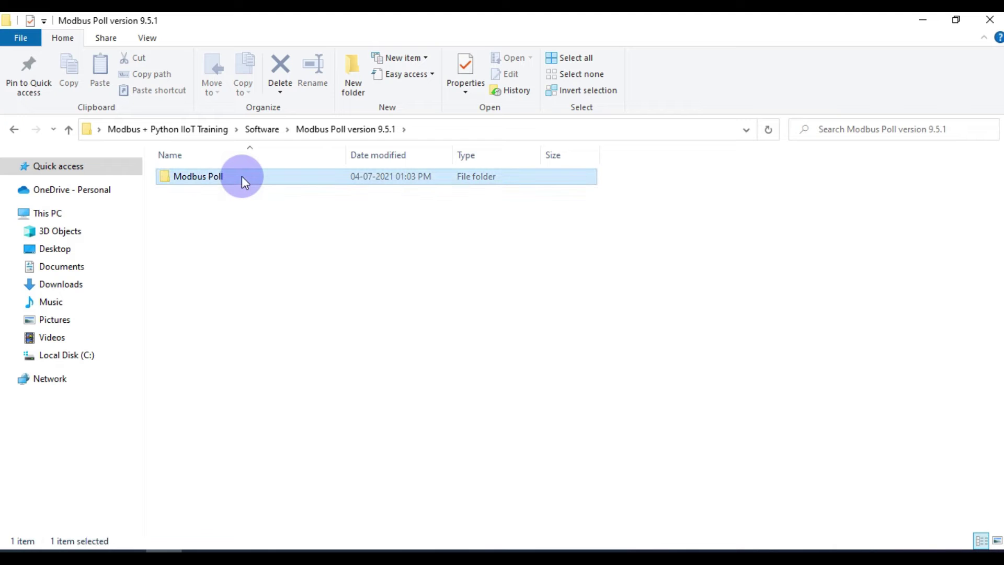
{"action": "double_click", "coordinate": [241, 176]}
{"action": "left_click", "coordinate": [242, 176]}
{"action": "double_click", "coordinate": [242, 176]}
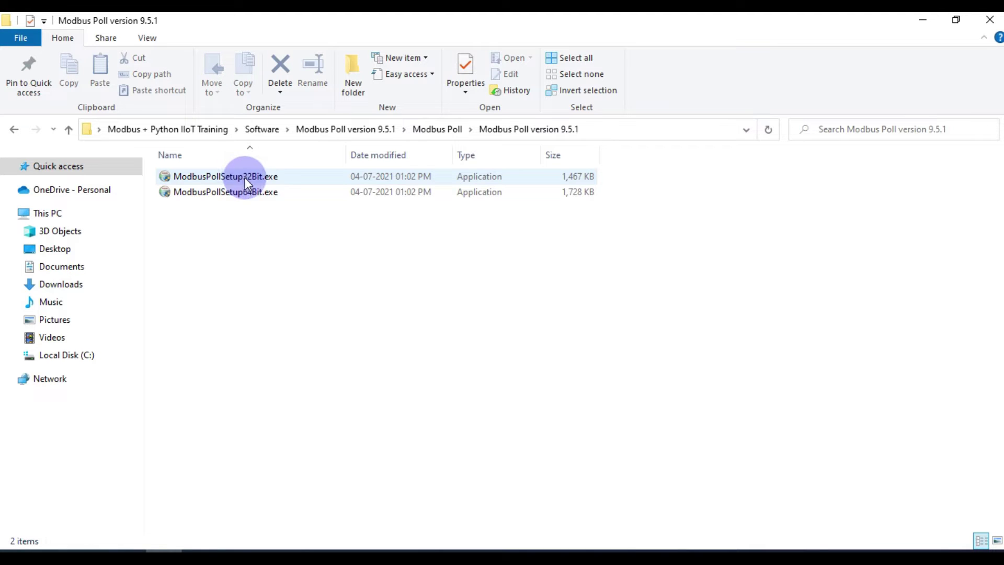
Run ModbusPollSetup64Bit.exe, accept the license agreement and install into C:\Program Files\Modbus Tools\Modbus Poll.
{"action": "left_click", "coordinate": [259, 191]}
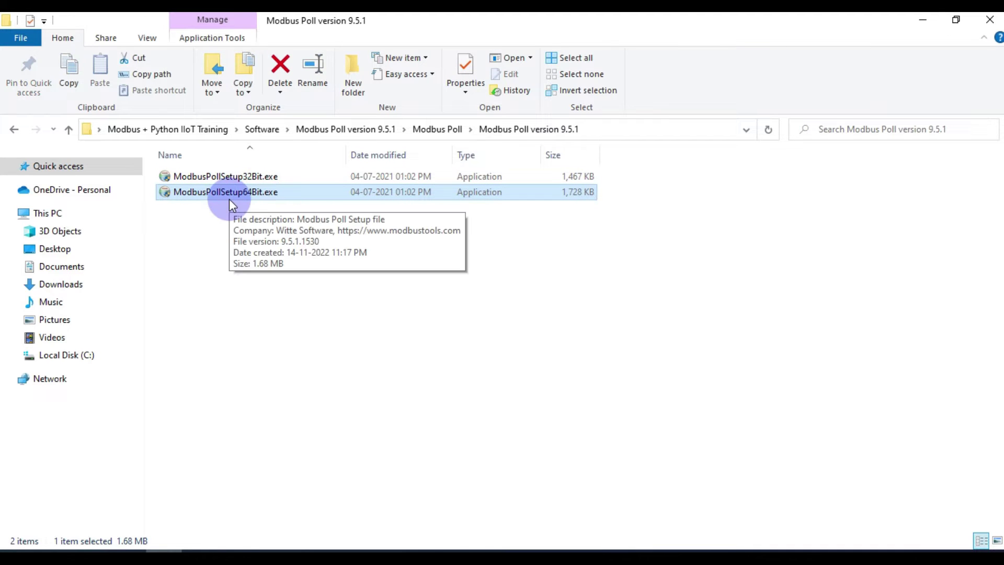
{"action": "left_click", "coordinate": [212, 196]}
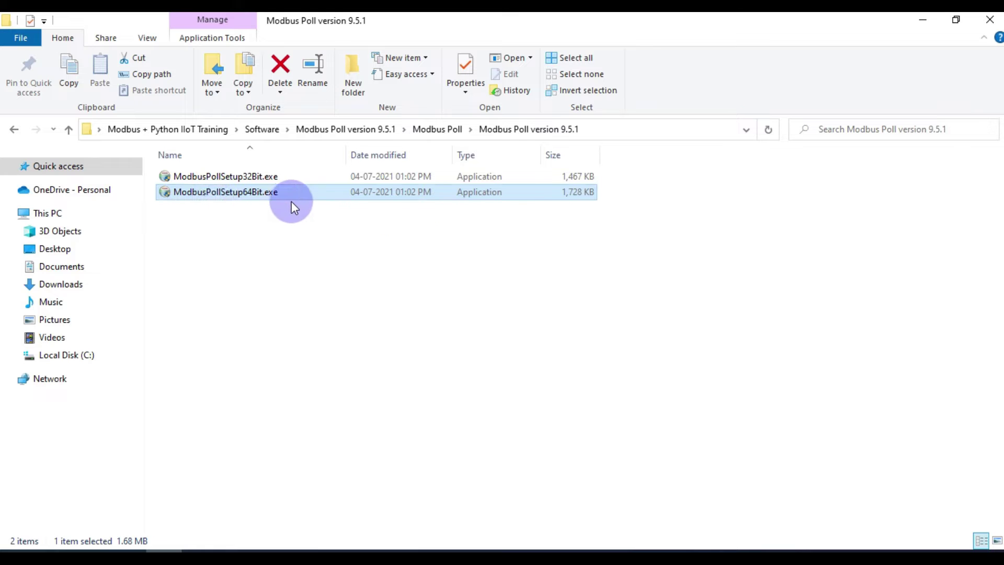
{"action": "left_click", "coordinate": [292, 218]}
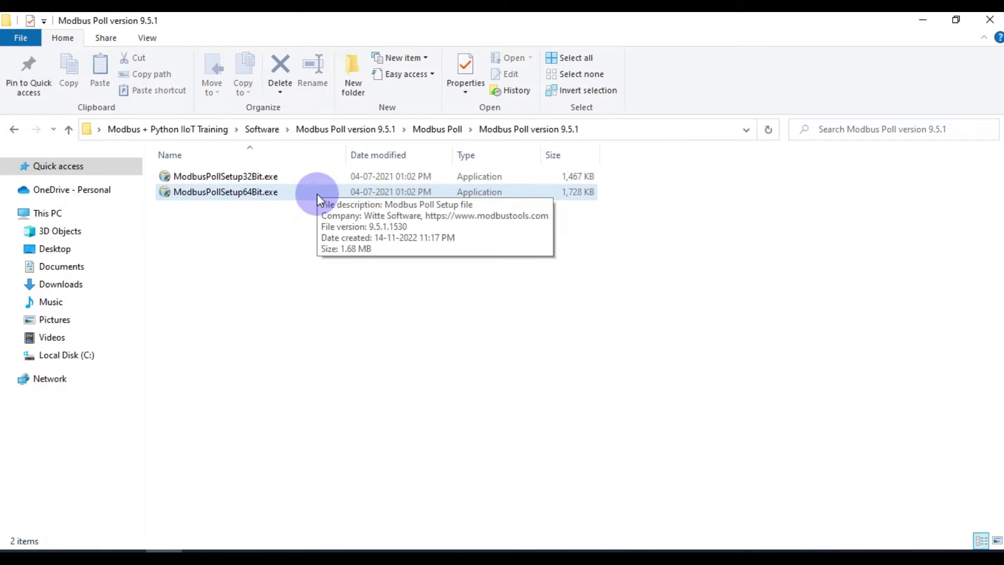
{"action": "double_click", "coordinate": [284, 193]}
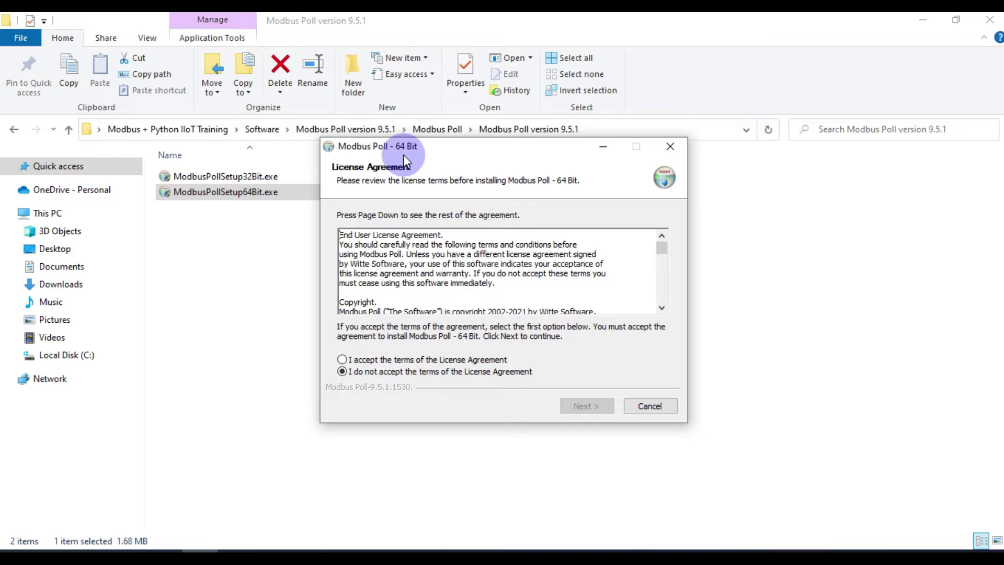
{"action": "left_click", "coordinate": [394, 360]}
{"action": "left_click", "coordinate": [603, 412]}
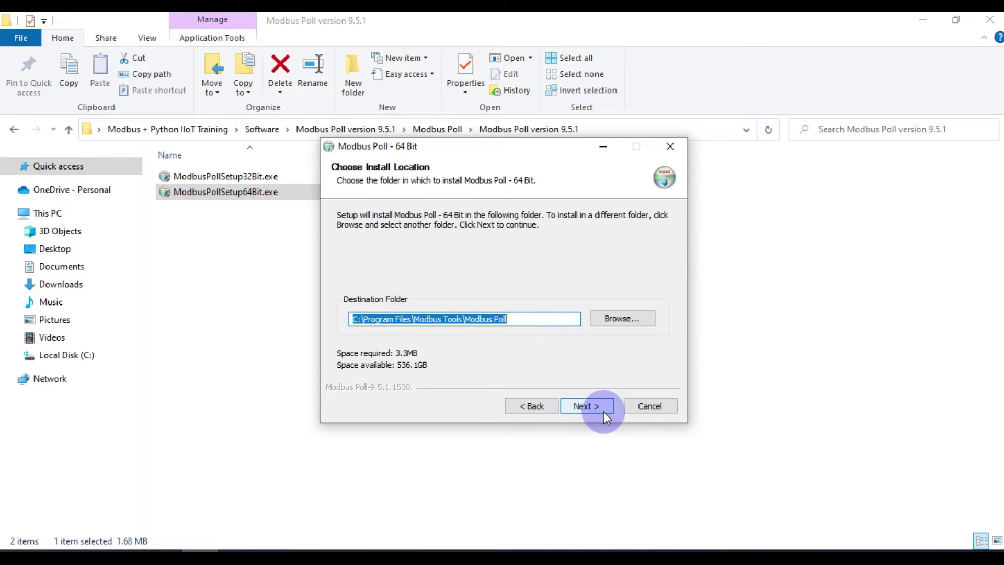
{"action": "left_click", "coordinate": [603, 412]}
{"action": "left_click", "coordinate": [604, 413]}
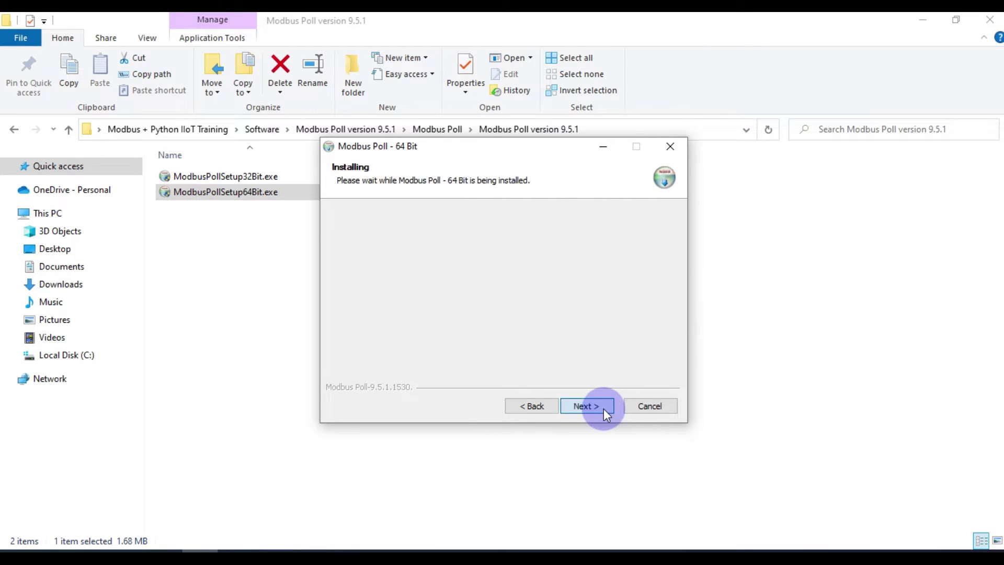
Finish the Modbus Poll setup wizard and look over the Overview section of the Modbus Poll quick start guide.
{"action": "left_click", "coordinate": [376, 251]}
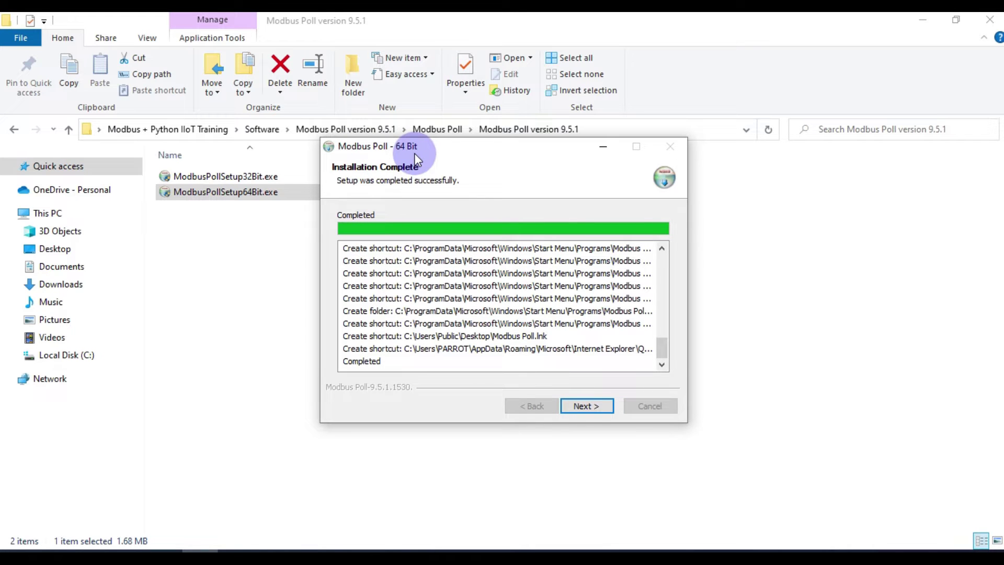
{"action": "left_click", "coordinate": [587, 406]}
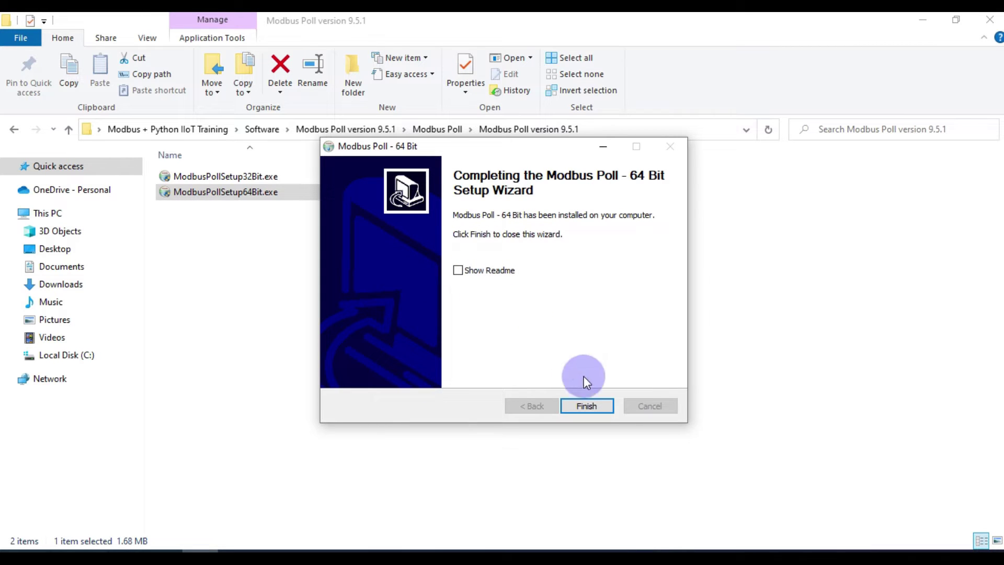
{"action": "left_click", "coordinate": [595, 403]}
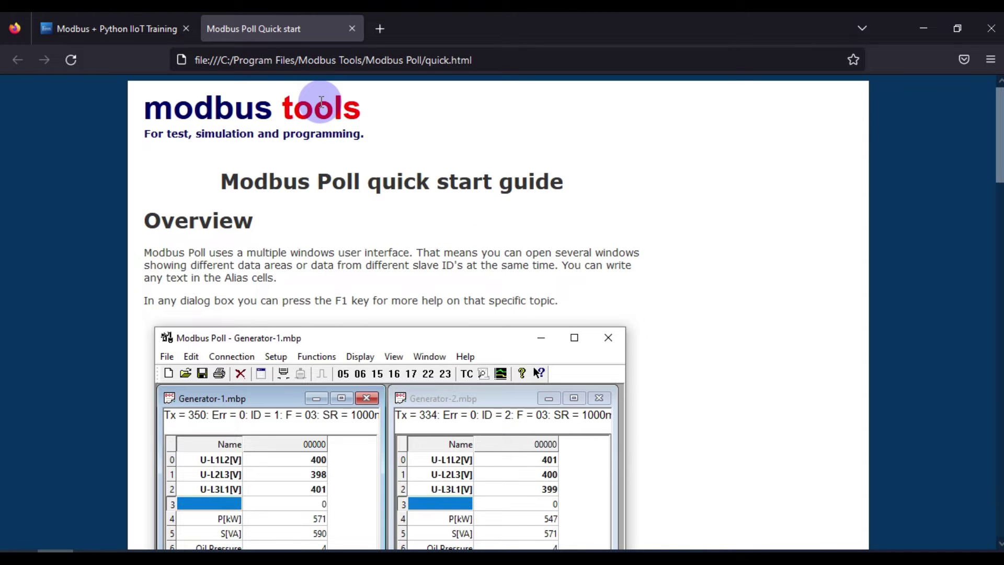
{"action": "scroll", "coordinate": [447, 235], "scroll_direction": "down", "scroll_amount": 3}
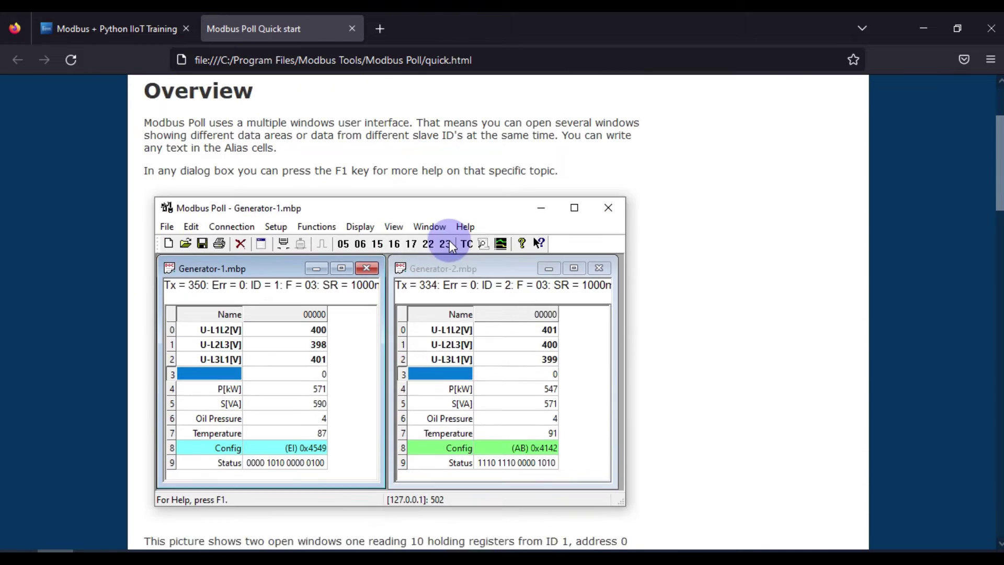
Skim the Modbus Poll quick start guide, close it and clear the open windows to show the desktop shortcuts.
{"action": "scroll", "coordinate": [451, 246], "scroll_direction": "up", "scroll_amount": 3}
{"action": "scroll", "coordinate": [421, 189], "scroll_direction": "down", "scroll_amount": 20}
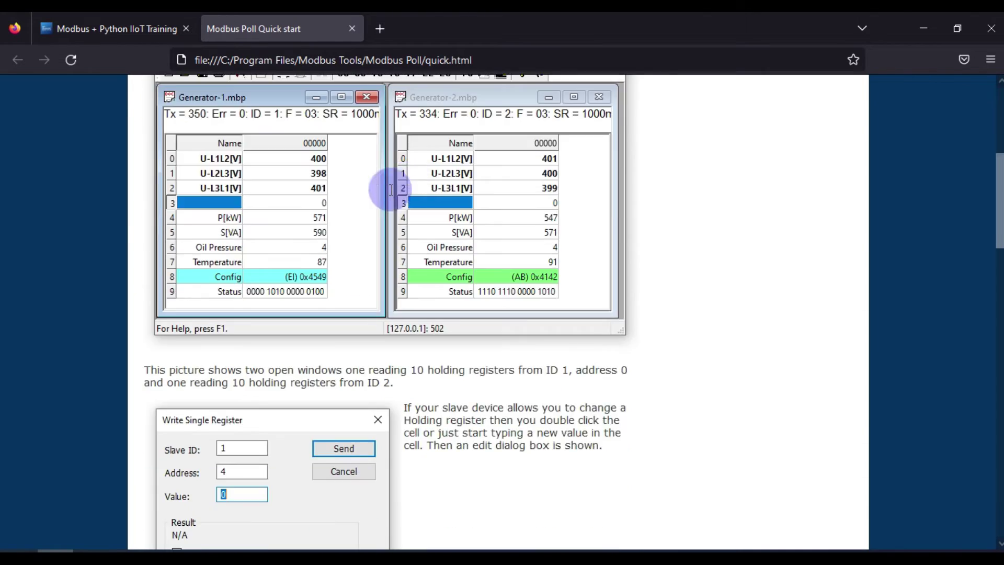
{"action": "scroll", "coordinate": [422, 189], "scroll_direction": "up", "scroll_amount": 20}
{"action": "scroll", "coordinate": [424, 194], "scroll_direction": "up", "scroll_amount": 2}
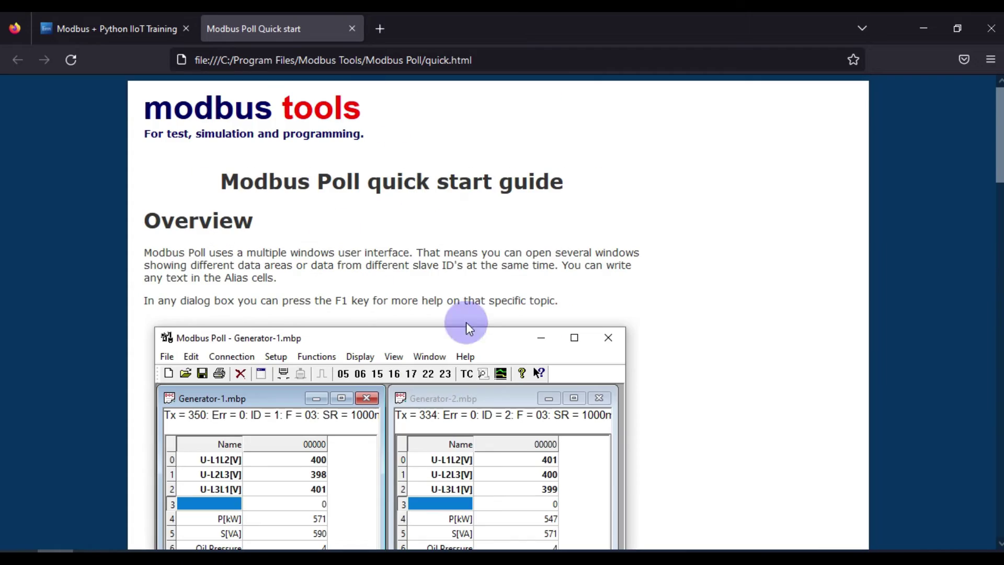
{"action": "left_click", "coordinate": [358, 25]}
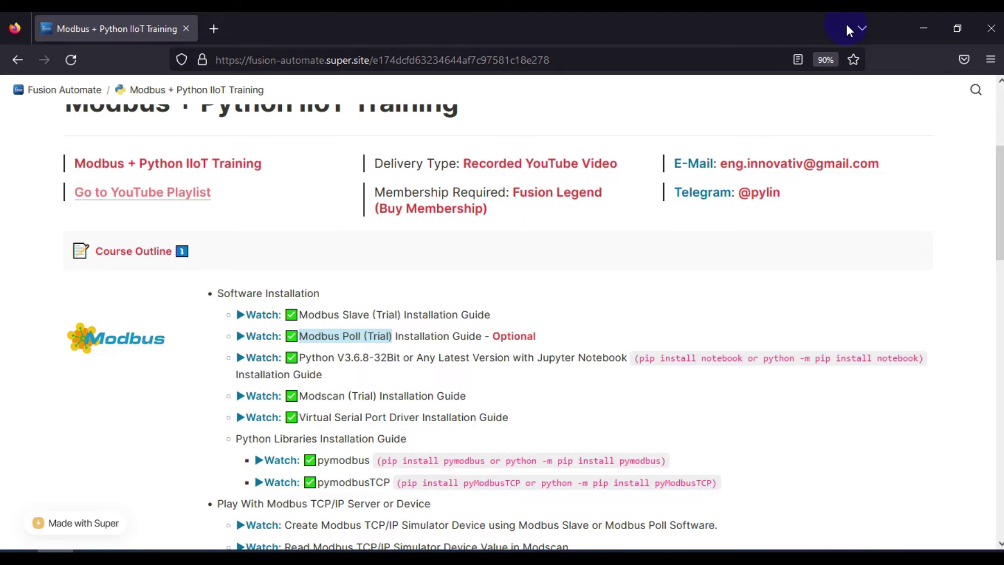
{"action": "left_click", "coordinate": [923, 34]}
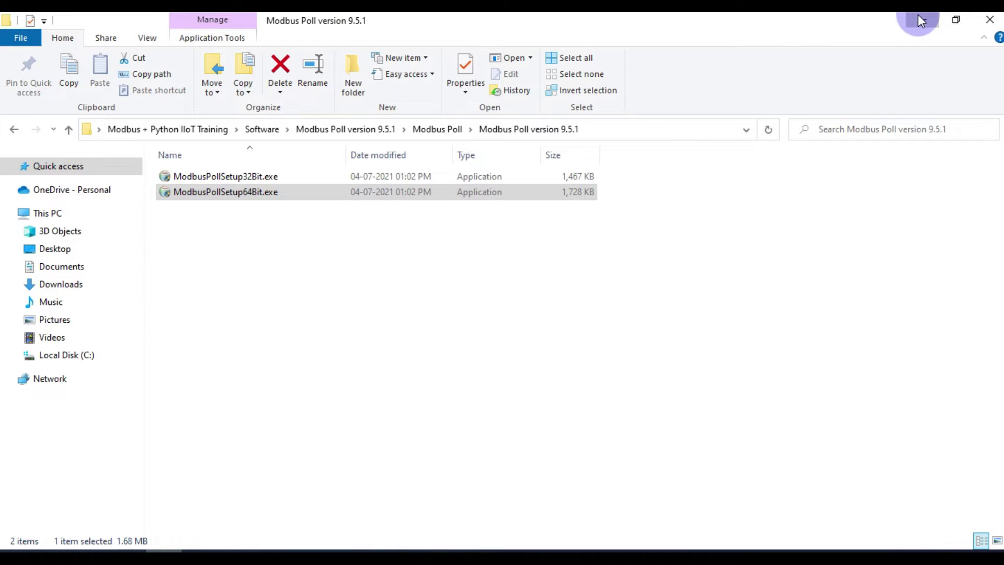
{"action": "left_click", "coordinate": [918, 16]}
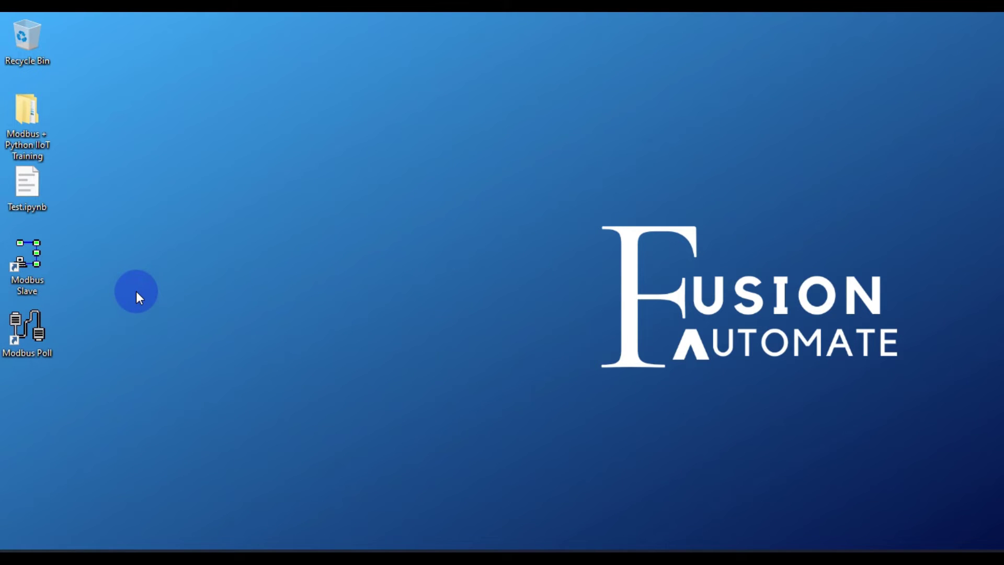
Return to the course page in Firefox and review the Modbus Slave and Modbus Poll entries under Software Installation.
{"action": "left_click", "coordinate": [49, 540]}
{"action": "left_click_drag", "start_coordinate": [492, 313], "coordinate": [307, 312]}
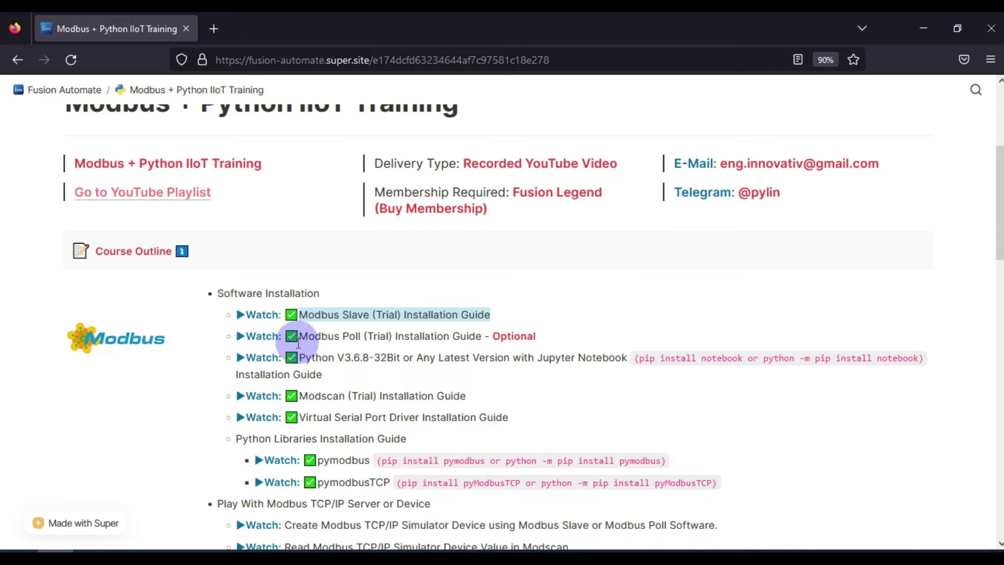
{"action": "left_click_drag", "start_coordinate": [295, 336], "coordinate": [531, 332]}
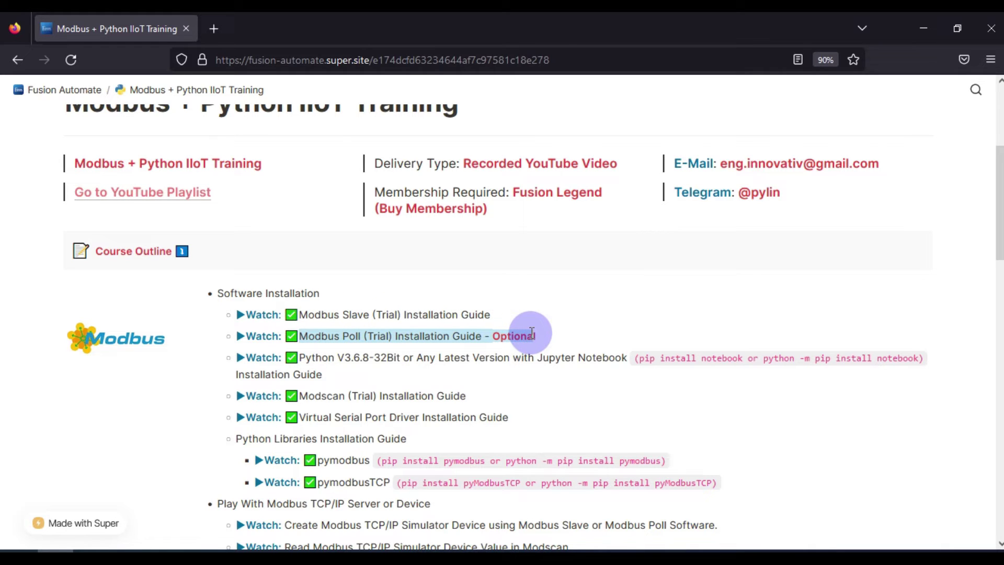
{"action": "left_click", "coordinate": [443, 319]}
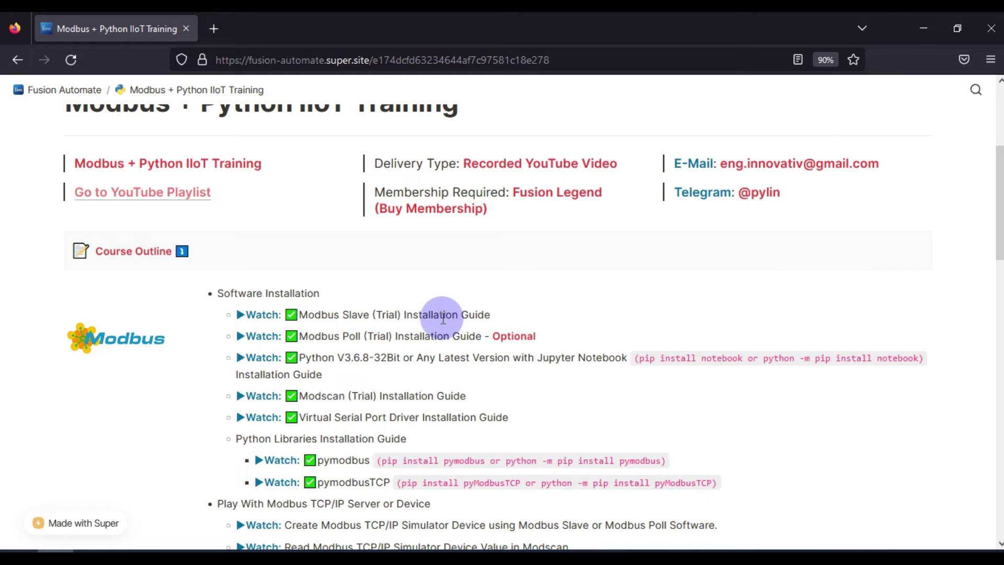
{"action": "left_click_drag", "start_coordinate": [535, 335], "coordinate": [320, 316]}
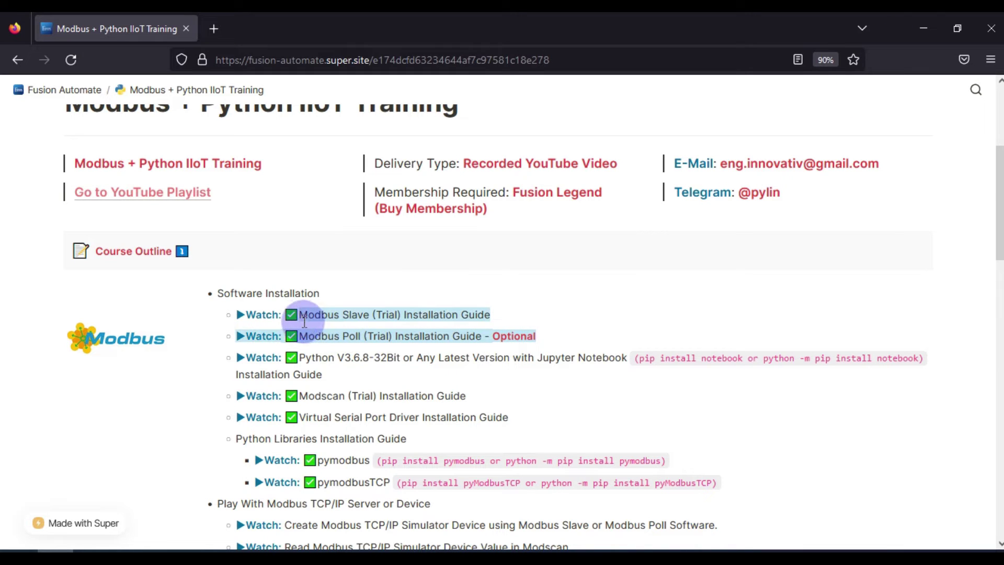
{"action": "left_click", "coordinate": [338, 309]}
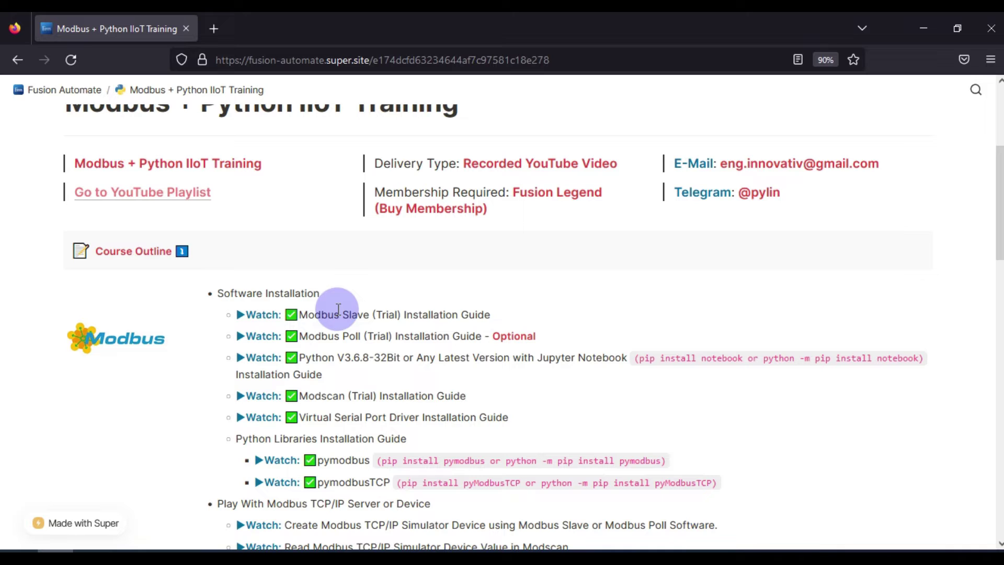
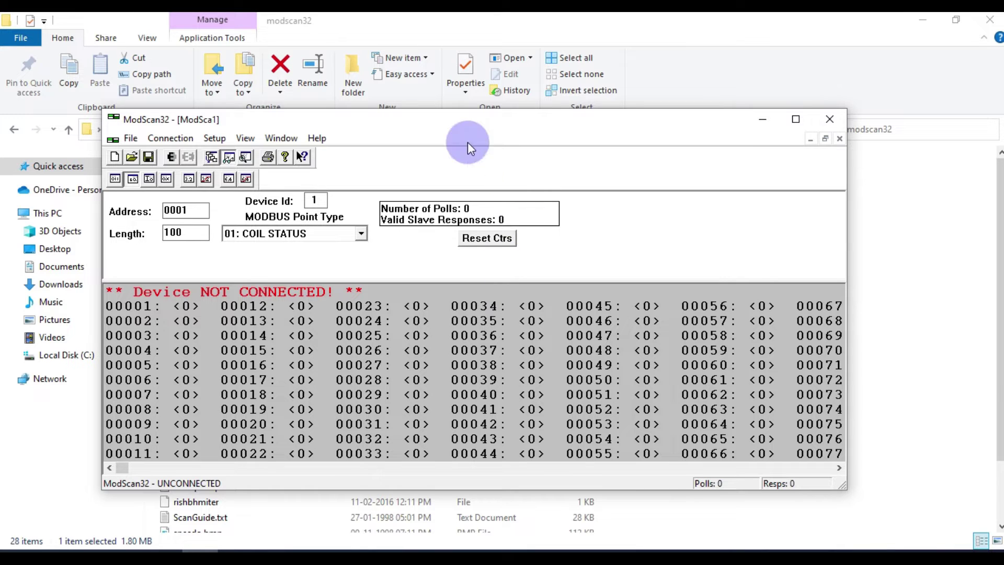
Close ModScan32 and review the course page's Software Installation list up to the Virtual Serial Port Driver entry.
{"action": "left_click", "coordinate": [839, 119]}
{"action": "left_click", "coordinate": [479, 339]}
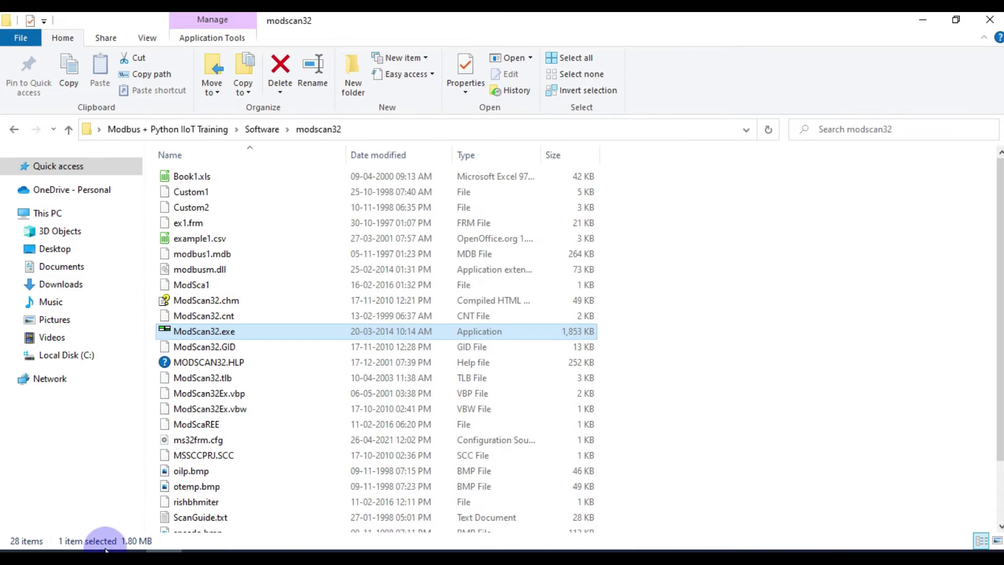
{"action": "left_click", "coordinate": [231, 557]}
{"action": "left_click_drag", "start_coordinate": [491, 315], "coordinate": [305, 309]}
{"action": "left_click_drag", "start_coordinate": [449, 336], "coordinate": [293, 336]}
{"action": "left_click_drag", "start_coordinate": [413, 397], "coordinate": [508, 420]}
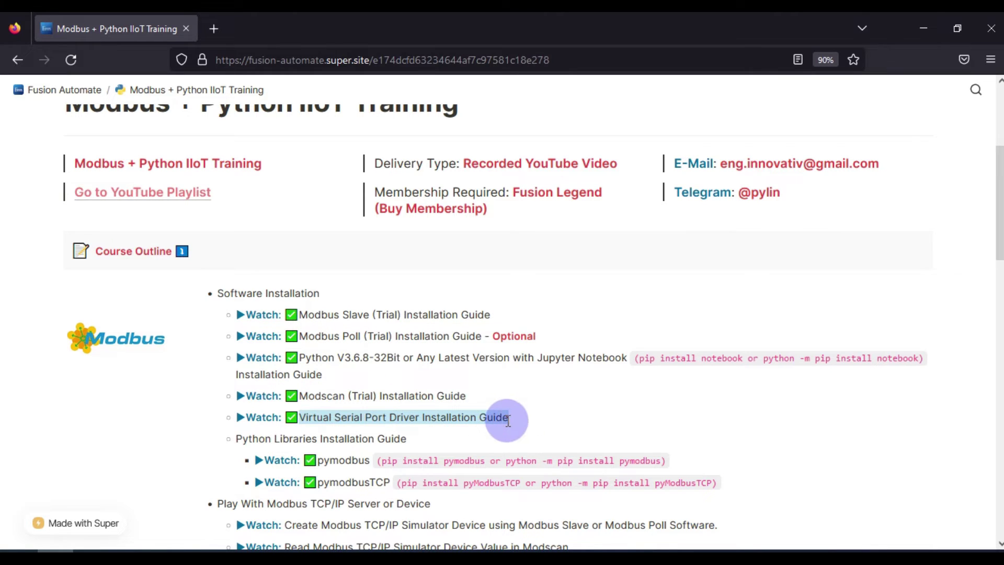
{"action": "left_click", "coordinate": [936, 17]}
{"action": "left_click", "coordinate": [394, 420]}
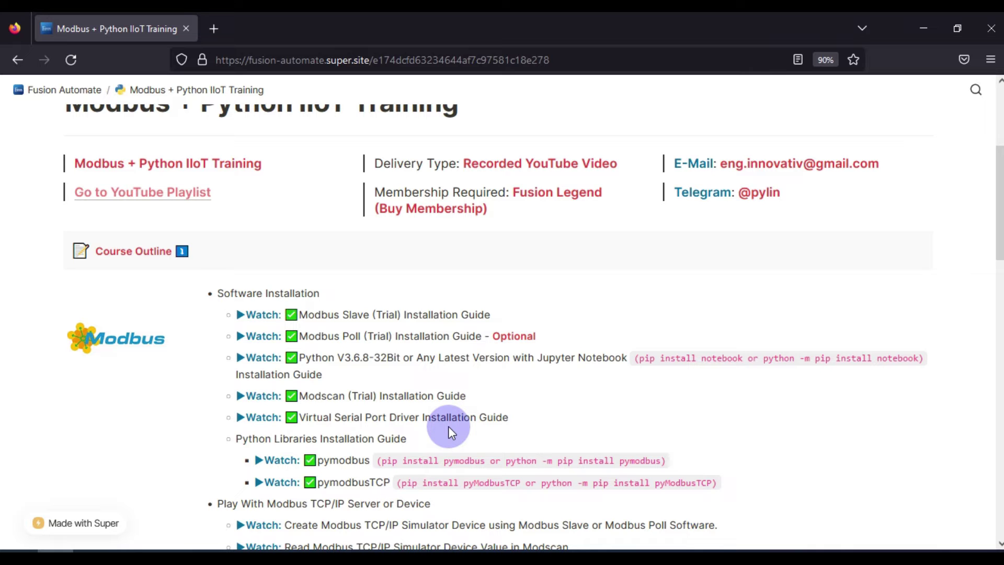
Return to the Software folder and extract Virtual Serial Port Driver 6.9.1.134.7z with 7-Zip into its own folder.
{"action": "left_click", "coordinate": [923, 28]}
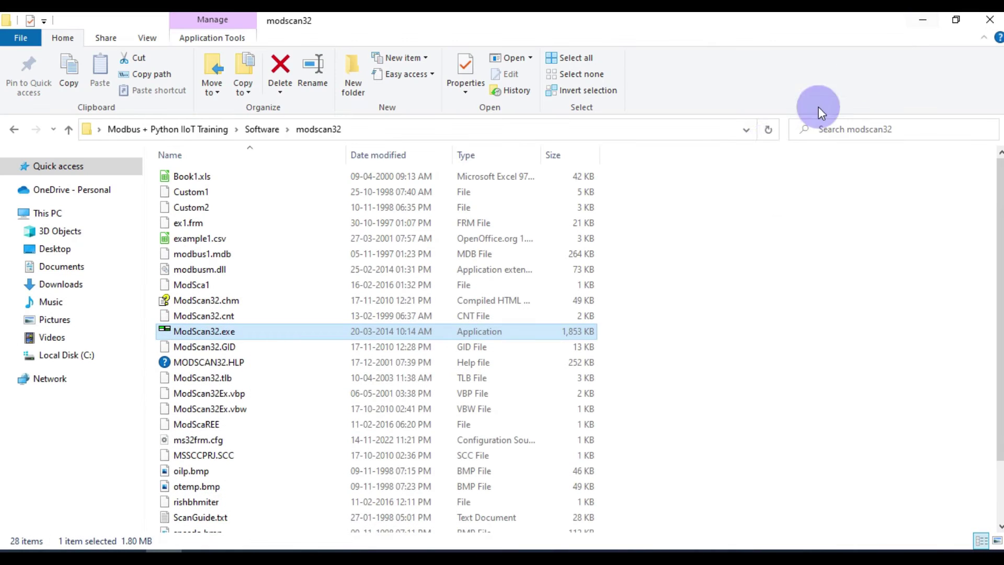
{"action": "left_click", "coordinate": [261, 129]}
{"action": "left_click", "coordinate": [254, 270]}
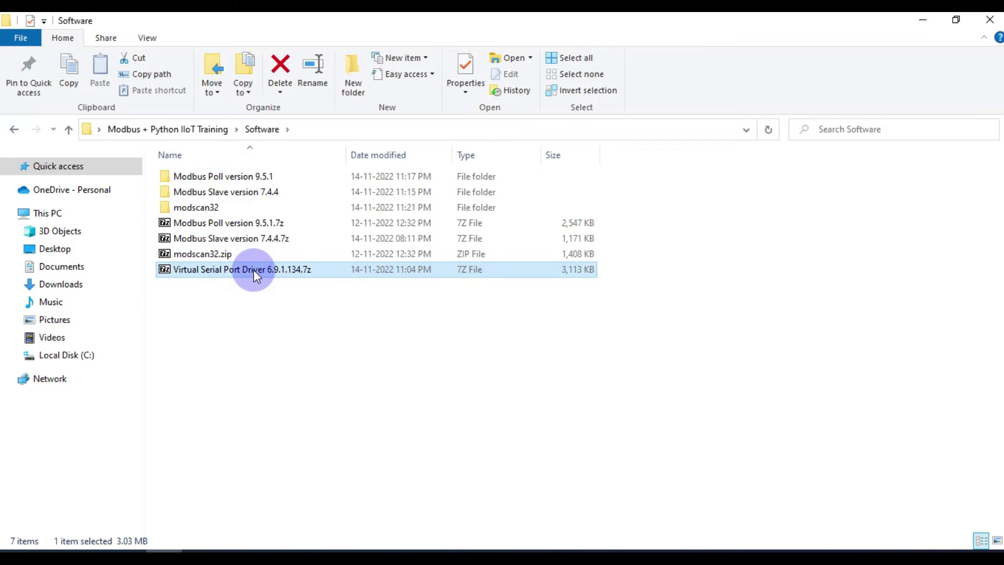
{"action": "right_click", "coordinate": [253, 269]}
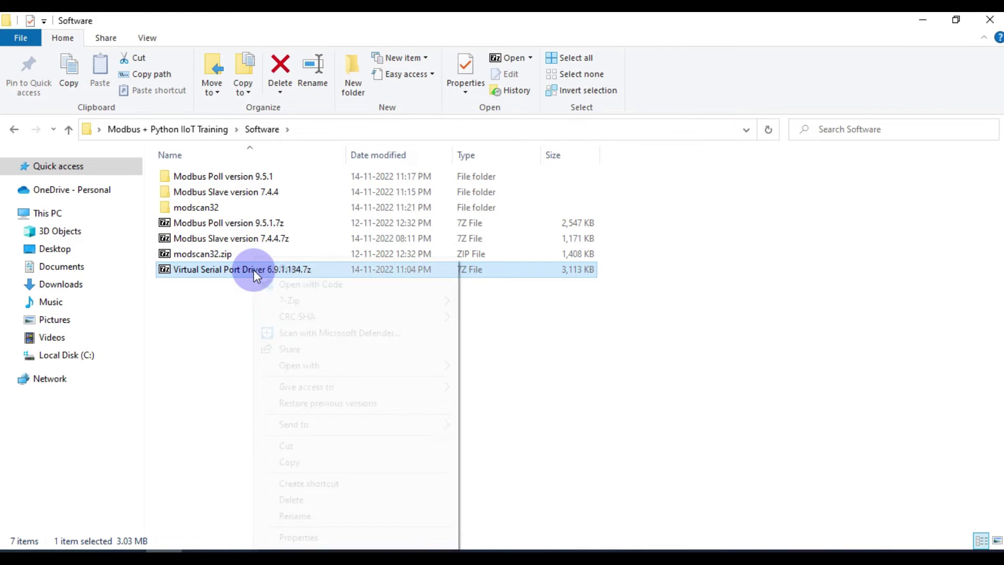
{"action": "mouse_move", "coordinate": [292, 300]}
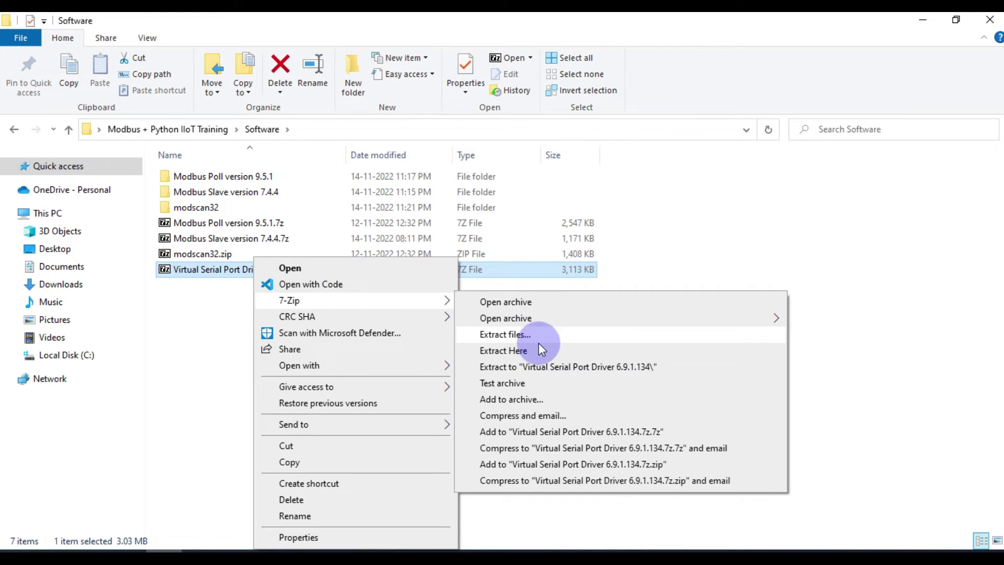
{"action": "left_click", "coordinate": [553, 367]}
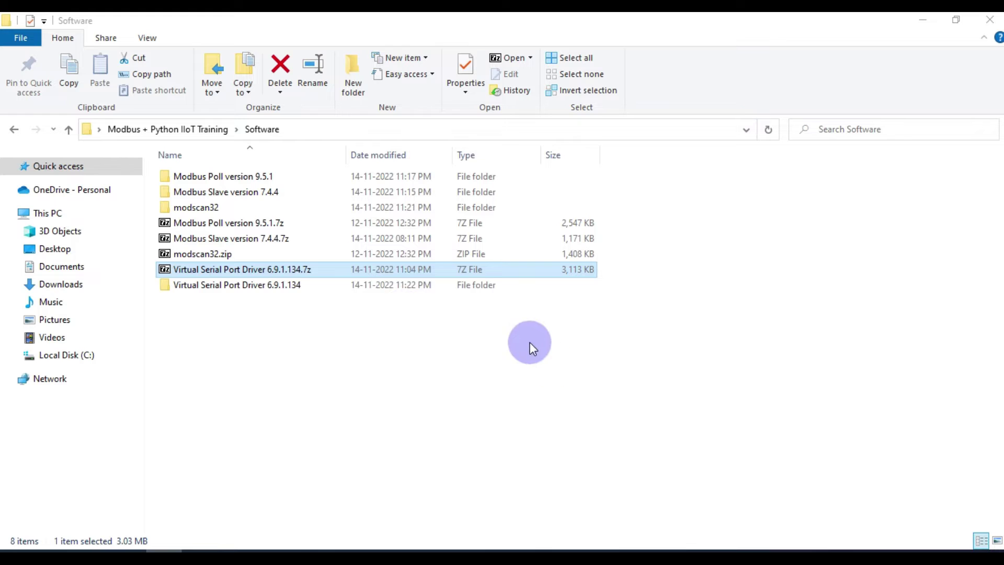
Open the extracted Virtual Serial Port Driver 6.9.1.134 folder down to the subfolder containing the installer and select the installer.
{"action": "double_click", "coordinate": [297, 227]}
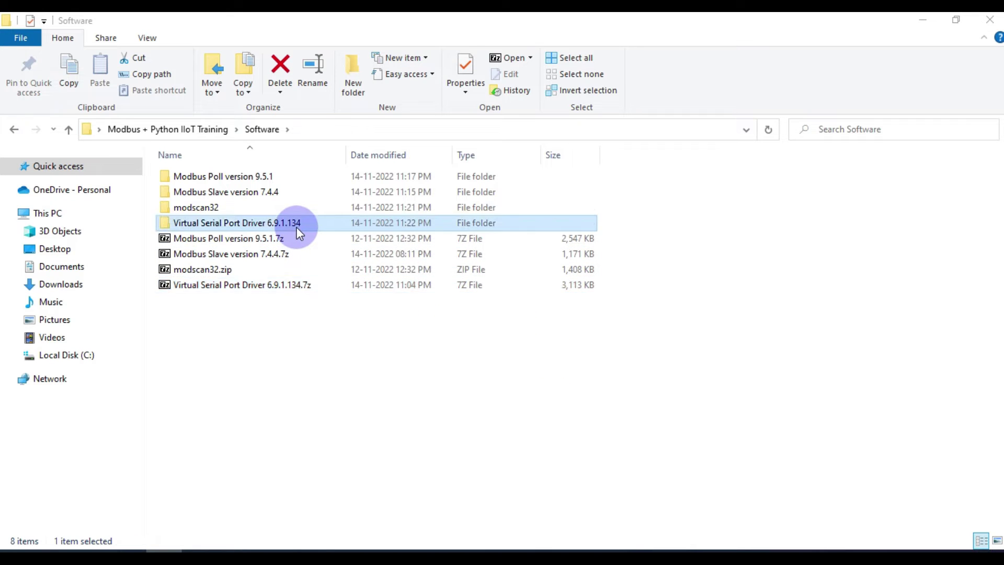
{"action": "double_click", "coordinate": [287, 178]}
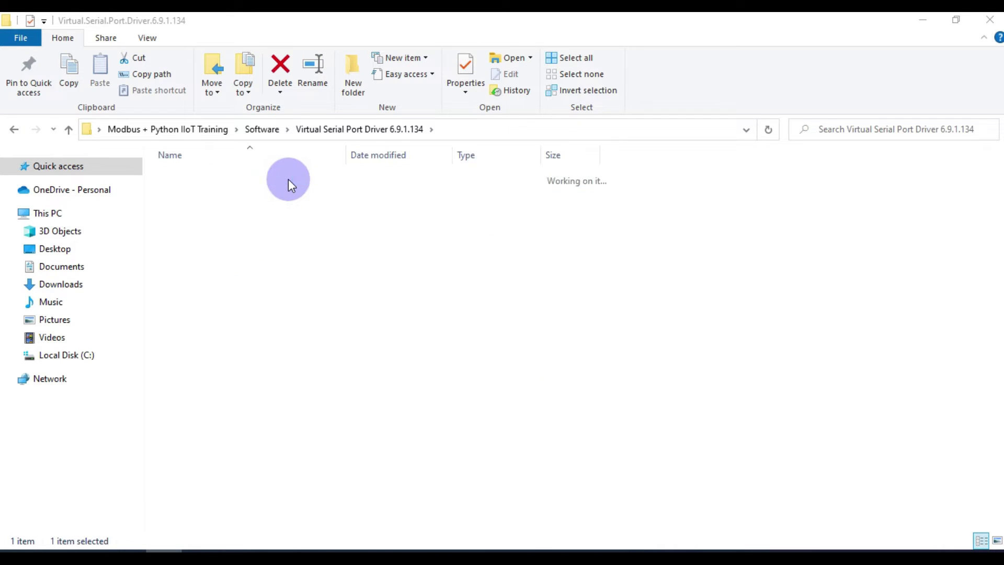
{"action": "left_click", "coordinate": [265, 196]}
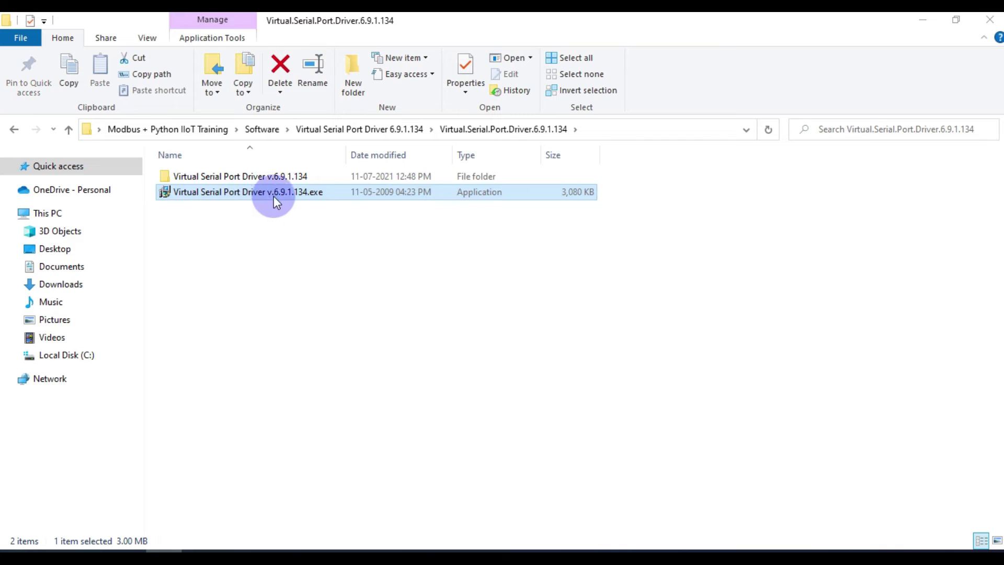
Run Virtual Serial Port Driver v.6.9.1.134.exe with English as the setup language and accept the license agreement.
{"action": "double_click", "coordinate": [327, 193]}
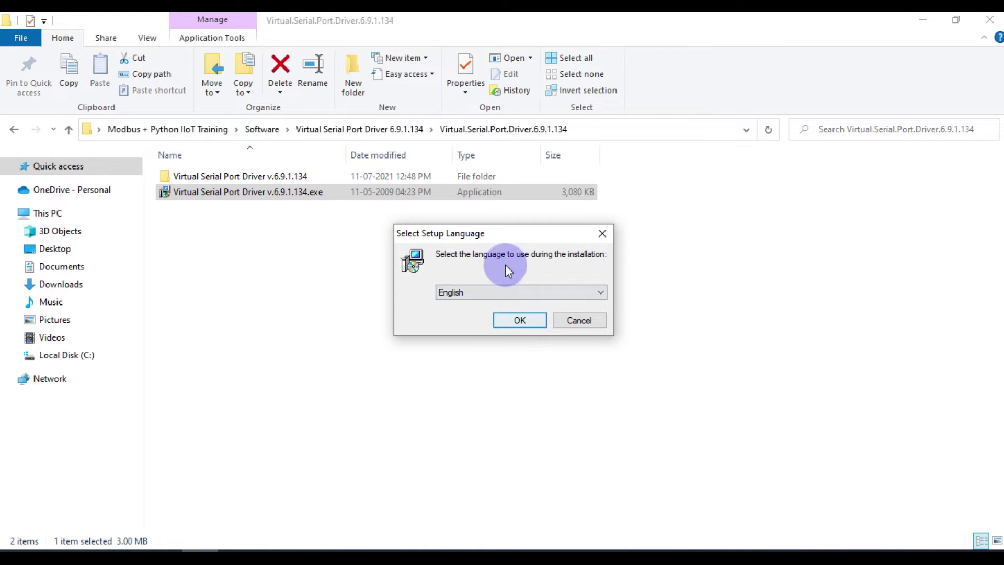
{"action": "left_click", "coordinate": [466, 288]}
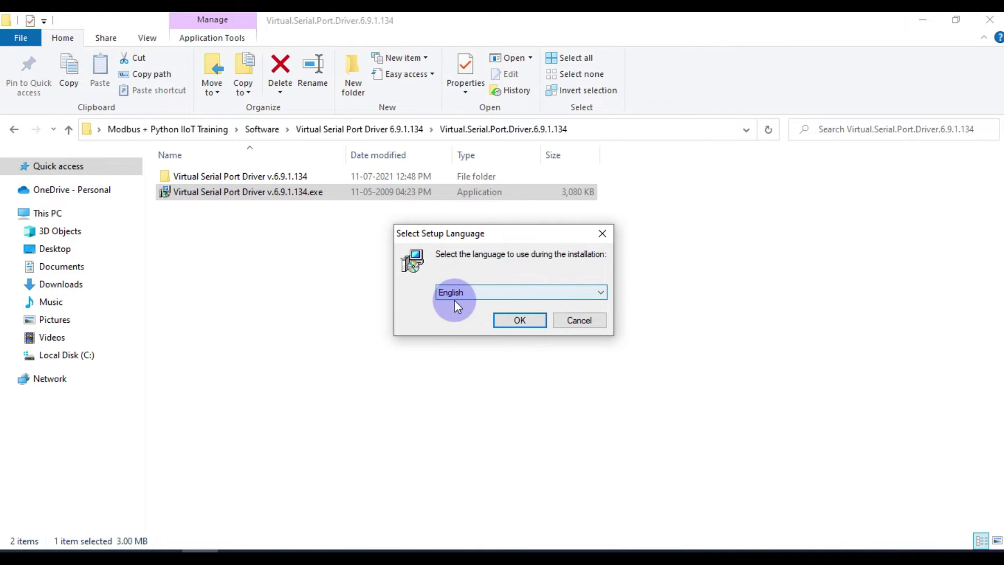
{"action": "left_click", "coordinate": [510, 322]}
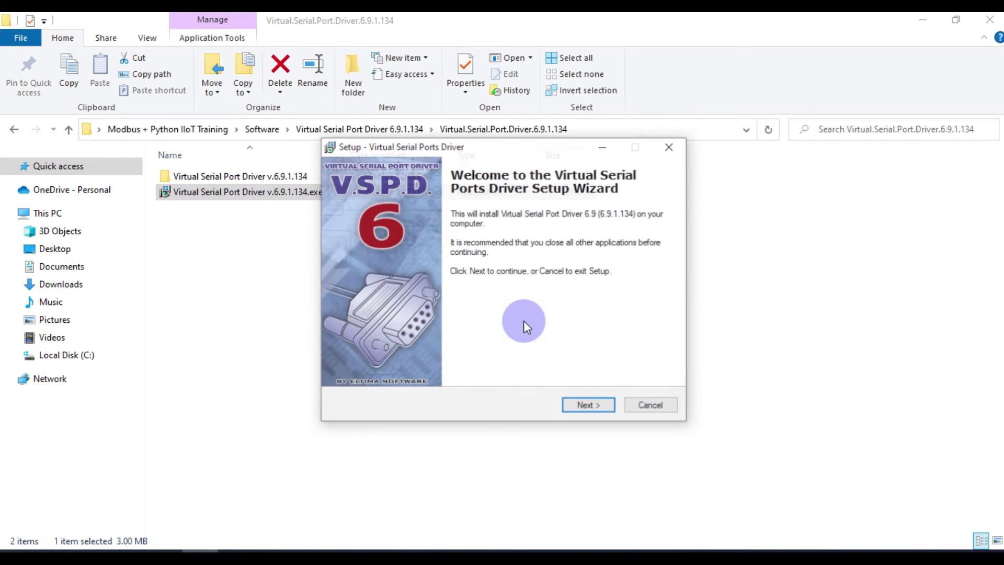
{"action": "left_click", "coordinate": [591, 399]}
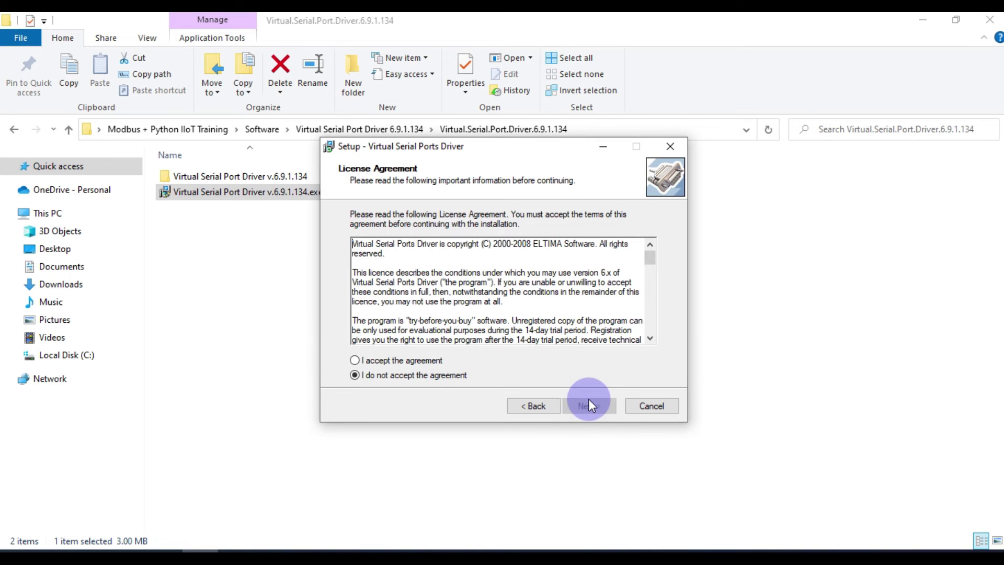
{"action": "left_click", "coordinate": [421, 362]}
{"action": "left_click", "coordinate": [600, 407]}
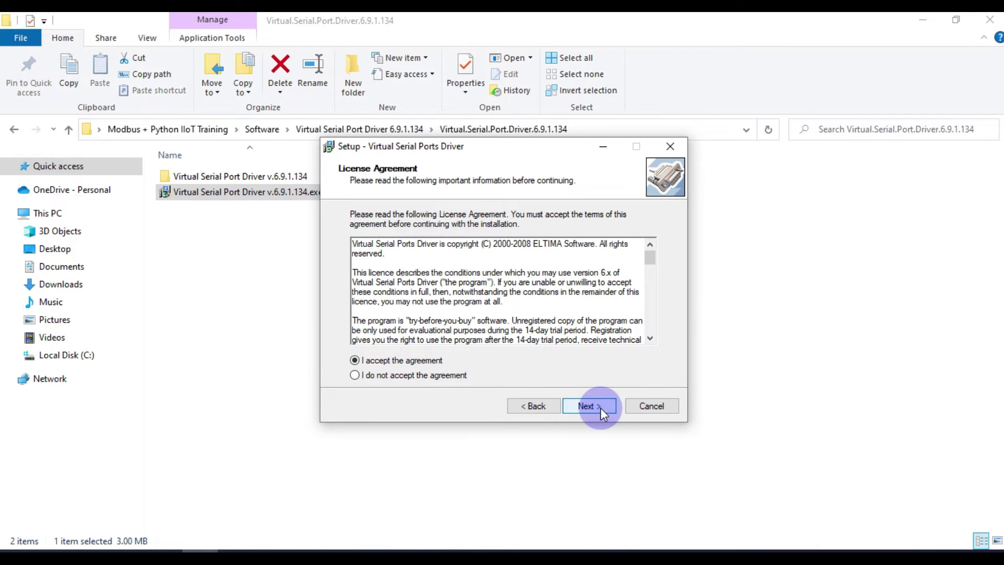
Install the driver with the default folders and a desktop icon only, and finish setup without launching Virtual Serial Port Driver.
{"action": "left_click", "coordinate": [600, 406]}
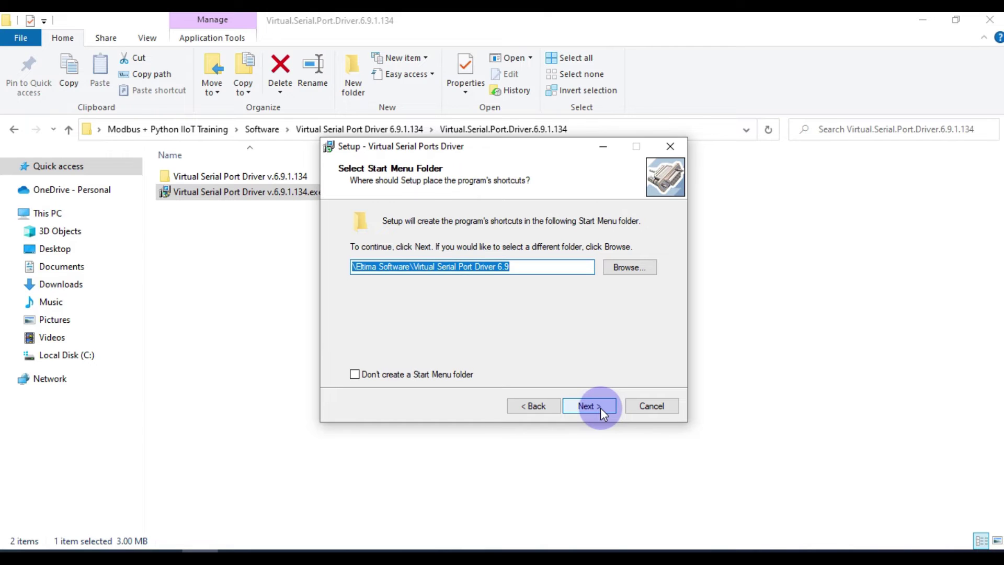
{"action": "left_click", "coordinate": [600, 407]}
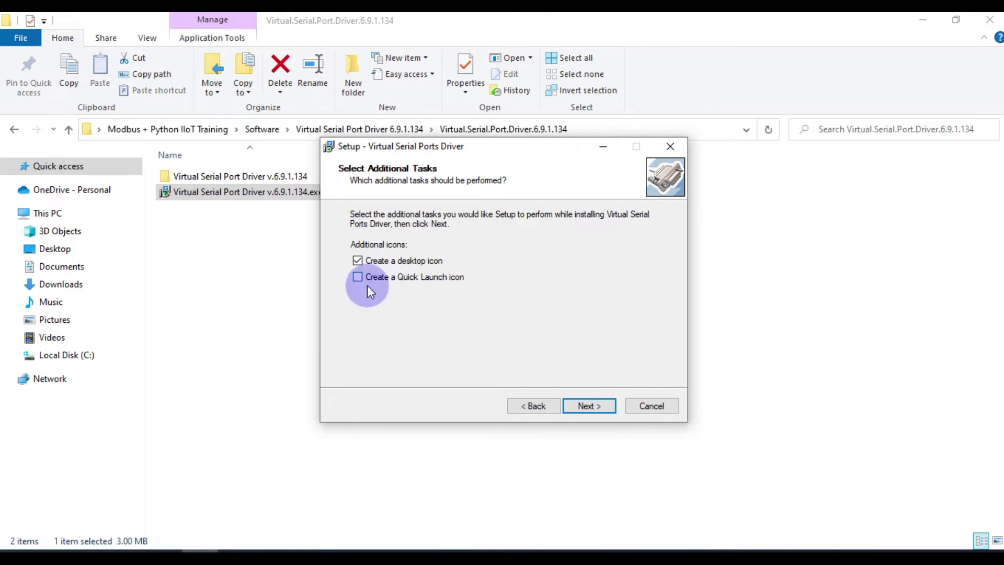
{"action": "left_click", "coordinate": [601, 408]}
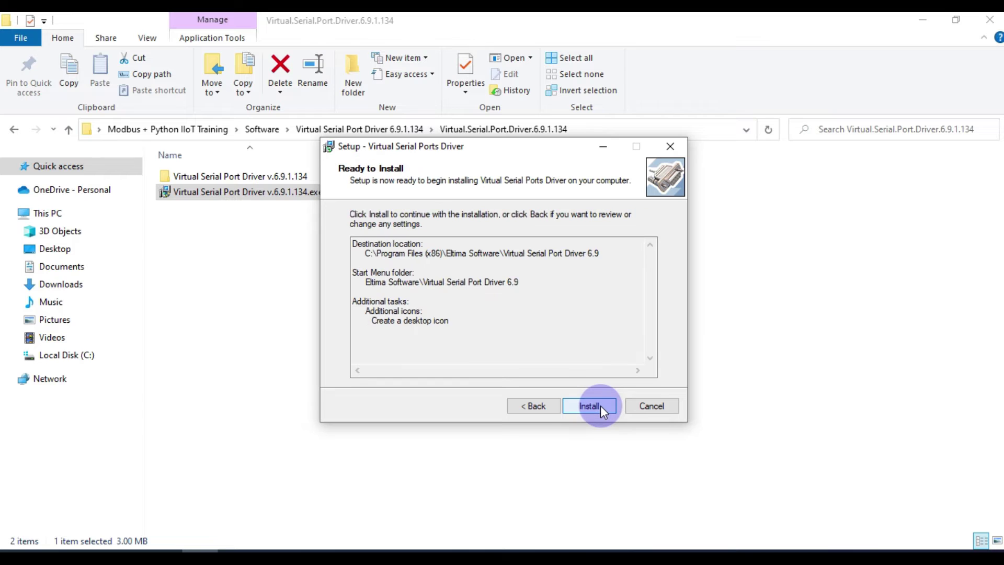
{"action": "left_click", "coordinate": [589, 406]}
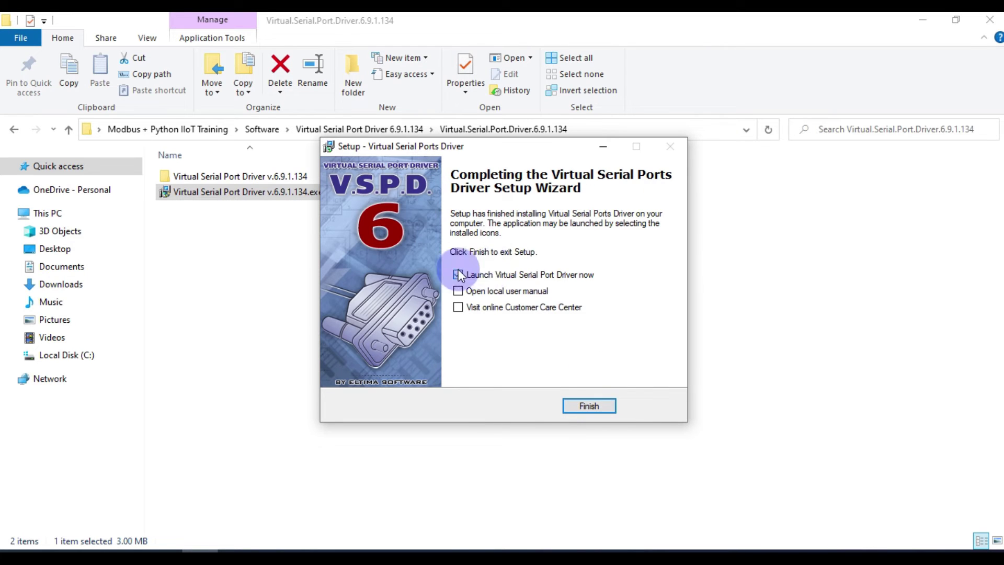
{"action": "left_click", "coordinate": [458, 273]}
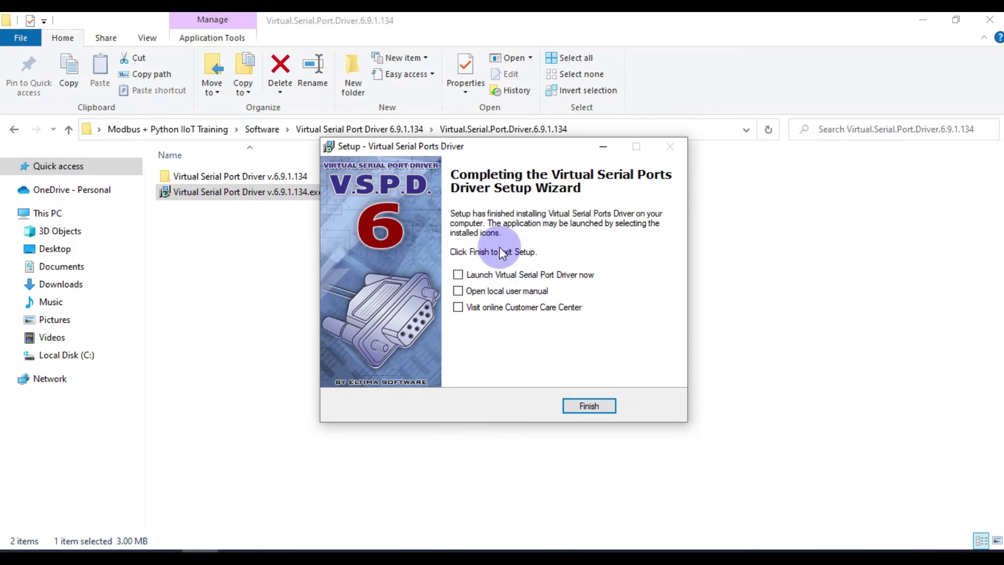
{"action": "left_click", "coordinate": [597, 407]}
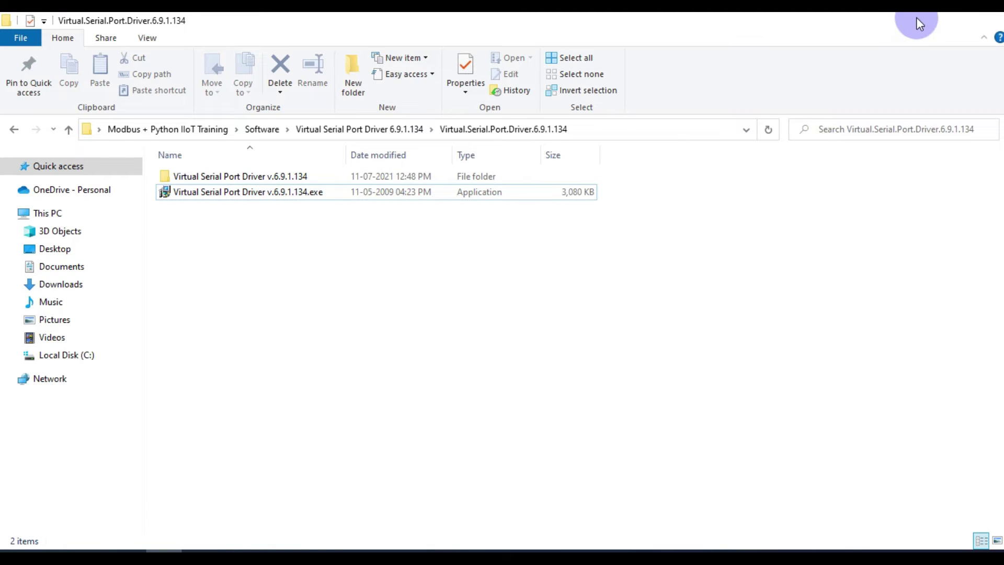
Show the desktop and check the shortcuts for Virtual Serial Port Driver and Modbus Poll.
{"action": "left_click", "coordinate": [920, 19]}
{"action": "left_click", "coordinate": [30, 408]}
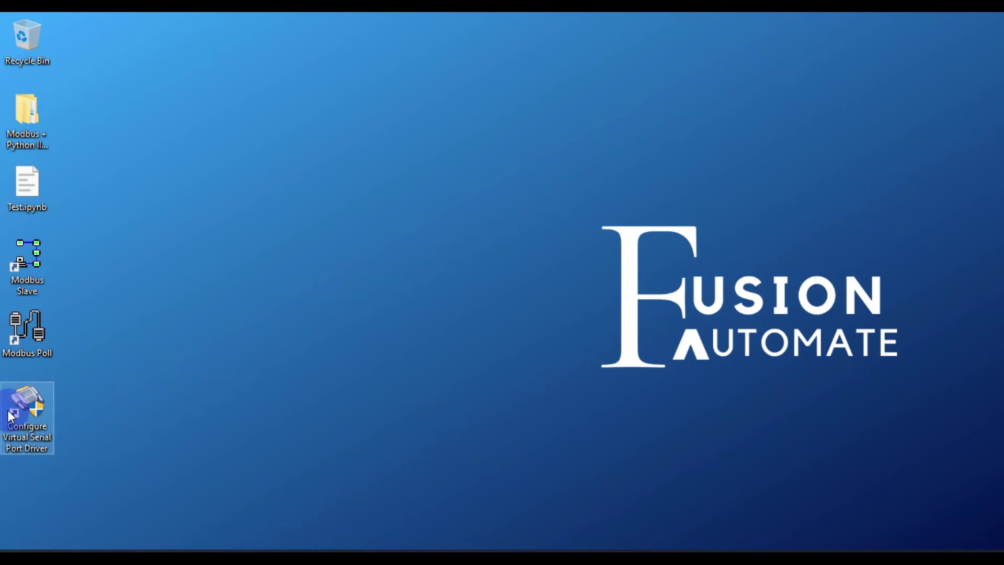
{"action": "left_click", "coordinate": [11, 321]}
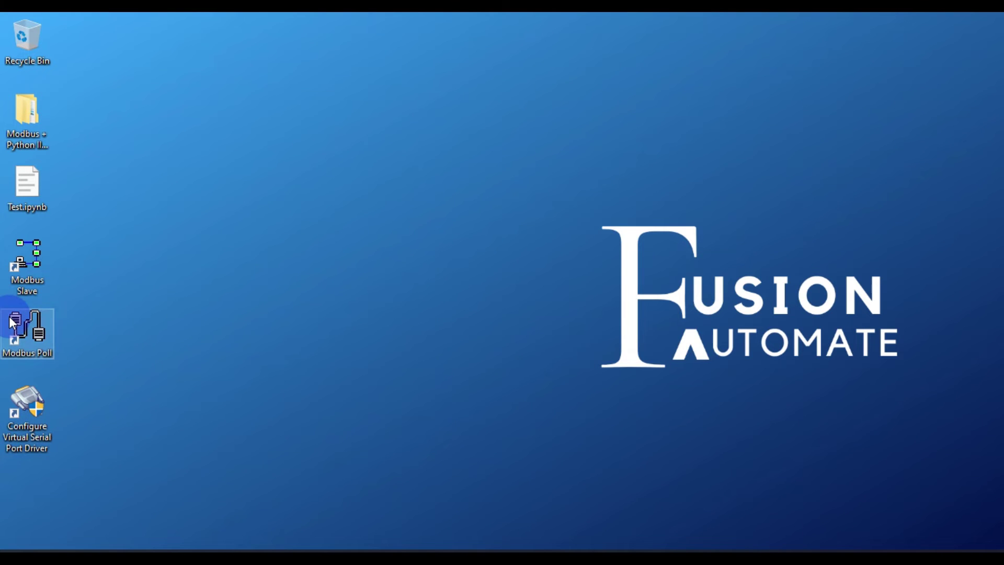
Open the modscan32 folder inside the Software folder, locate ModScan32.exe, and minimize the folder window.
{"action": "left_click_drag", "start_coordinate": [86, 294], "coordinate": [3, 262]}
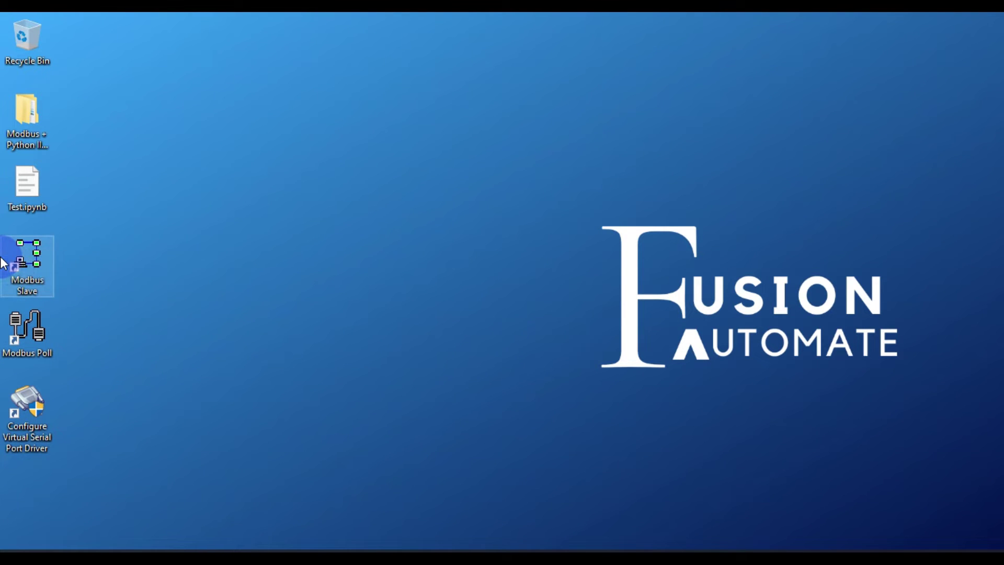
{"action": "left_click", "coordinate": [263, 548]}
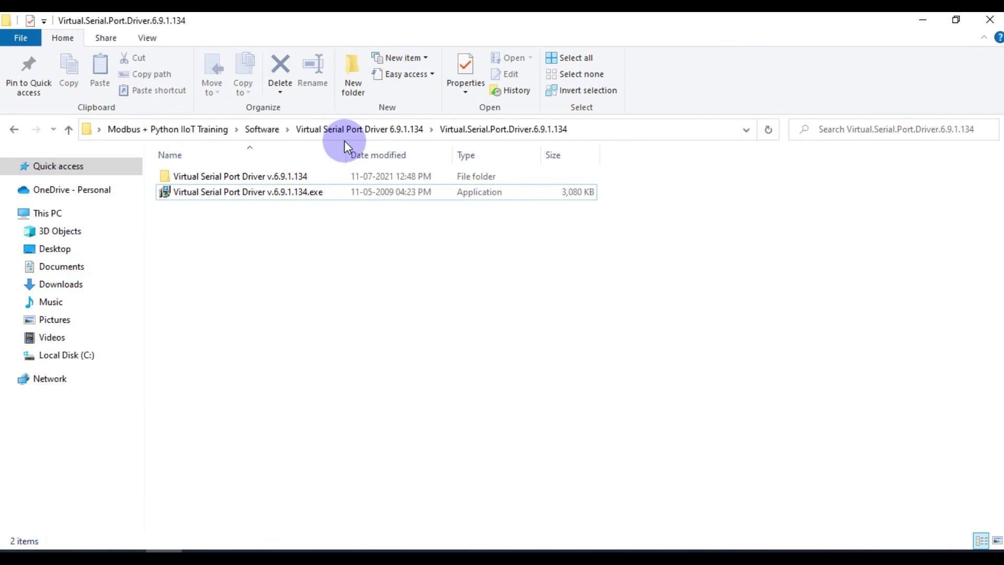
{"action": "left_click", "coordinate": [258, 132]}
{"action": "left_click", "coordinate": [213, 204]}
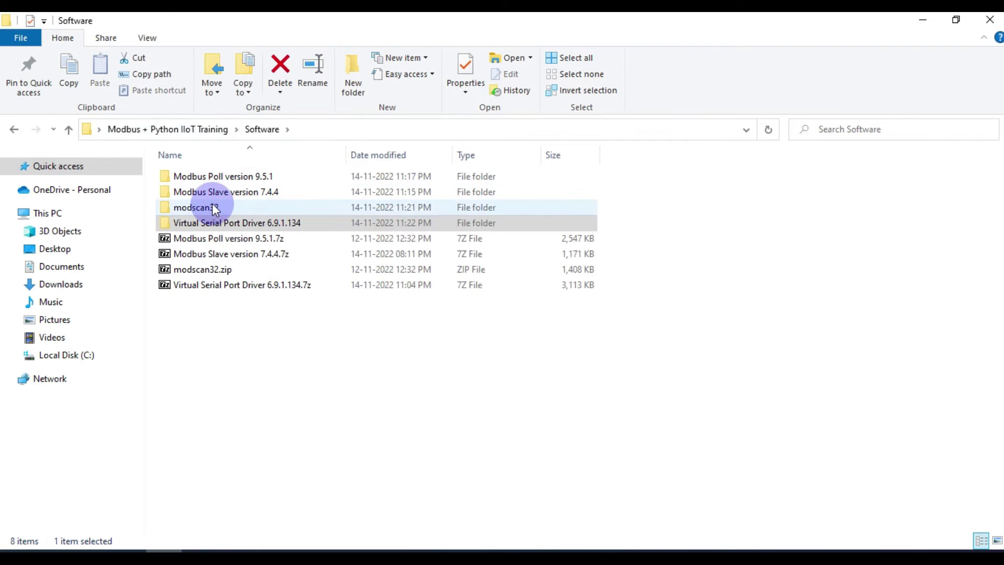
{"action": "double_click", "coordinate": [213, 204]}
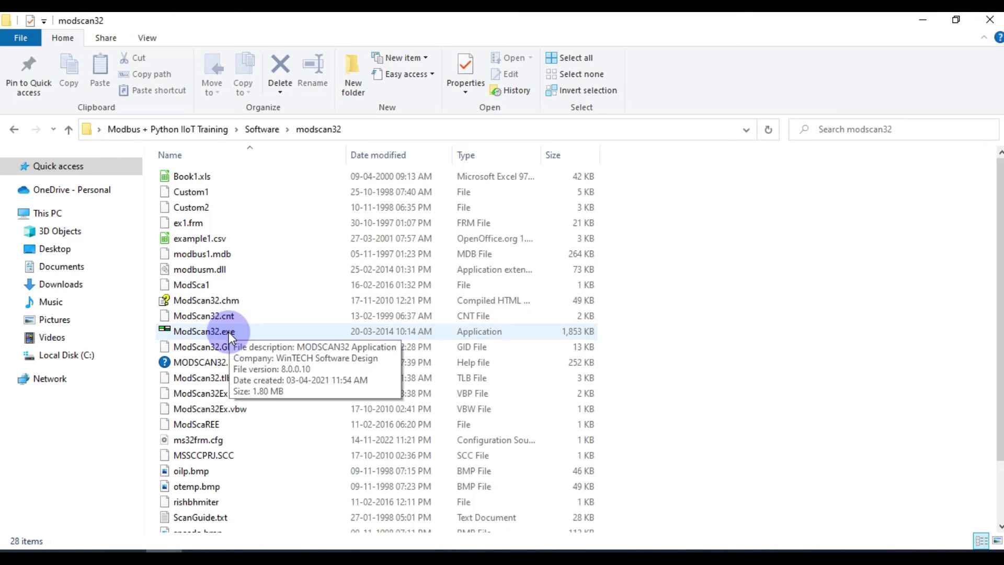
{"action": "left_click", "coordinate": [401, 333]}
{"action": "left_click", "coordinate": [832, 299]}
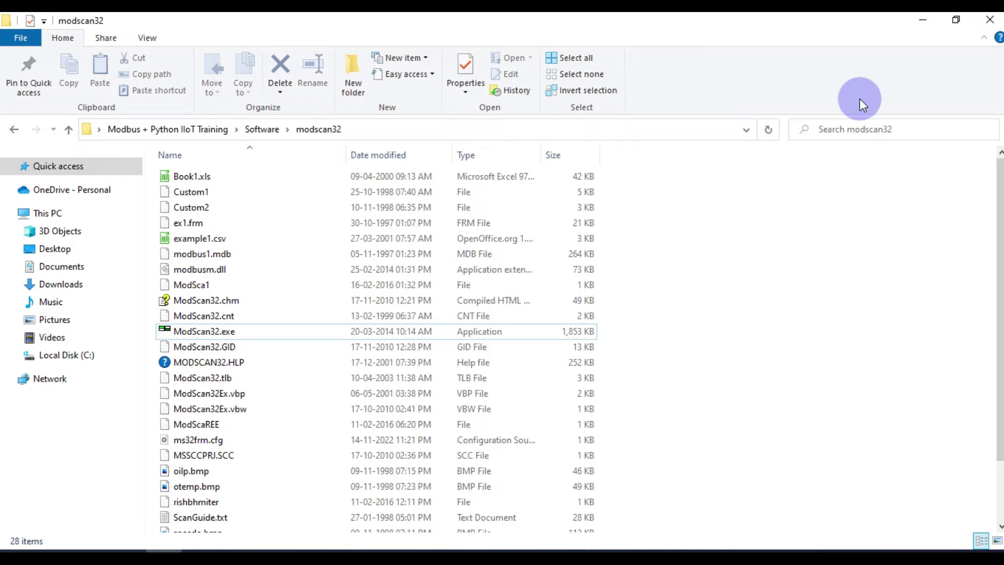
{"action": "left_click", "coordinate": [924, 24]}
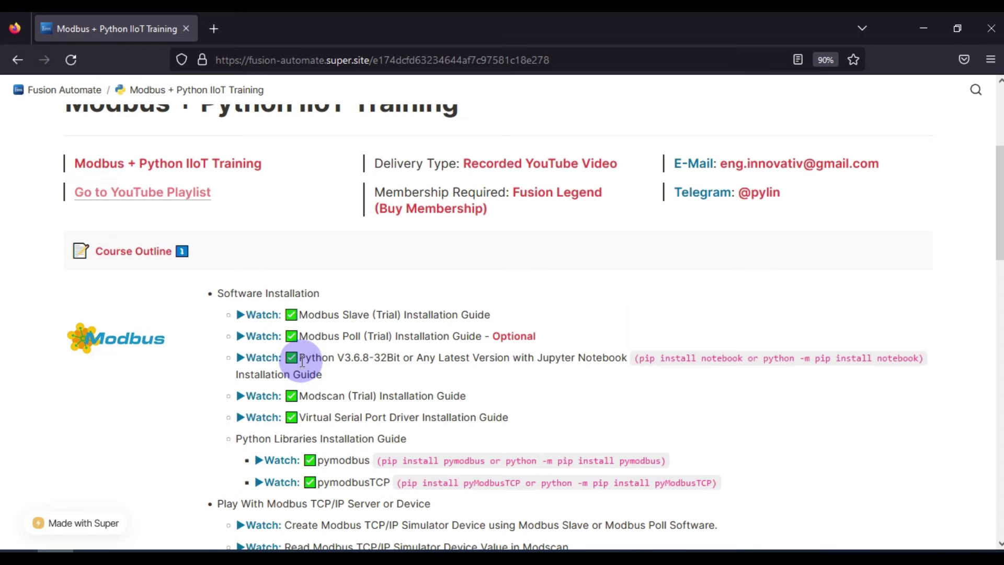
Check the Python installation entry in the course outline and open Microsoft Store.
{"action": "left_click_drag", "start_coordinate": [299, 358], "coordinate": [317, 359]}
{"action": "left_click", "coordinate": [437, 354]}
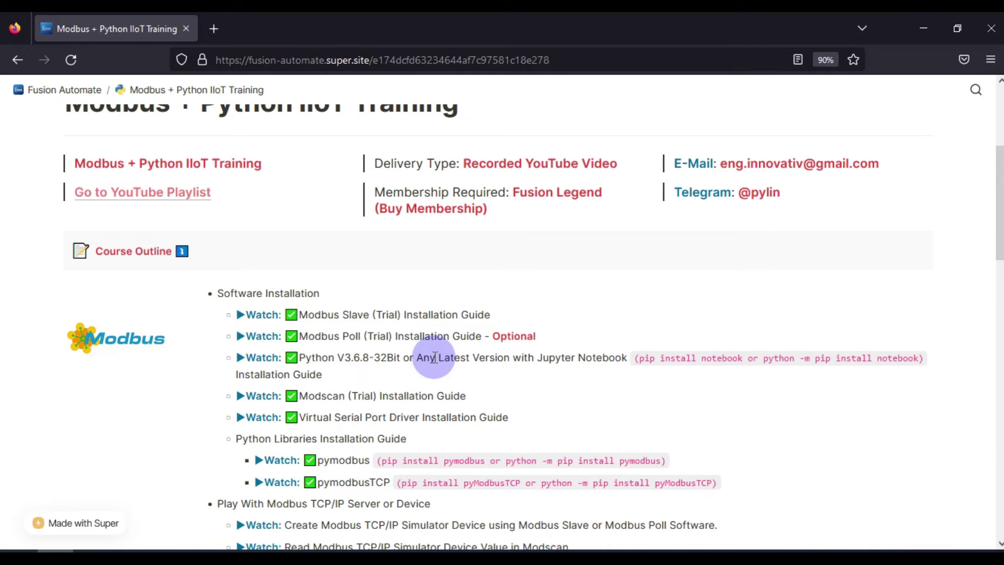
{"action": "left_click", "coordinate": [19, 548]}
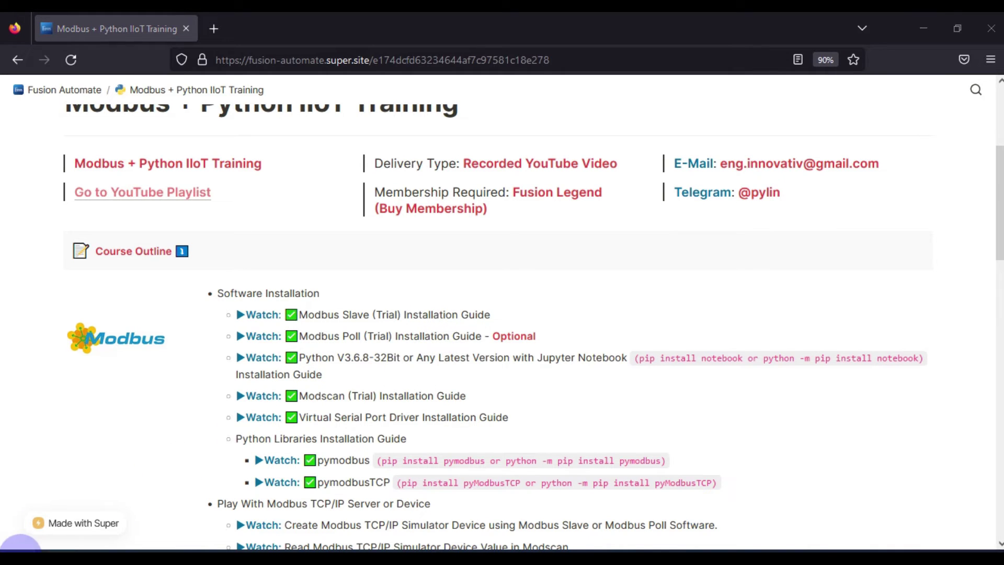
{"action": "type", "text": "store"}
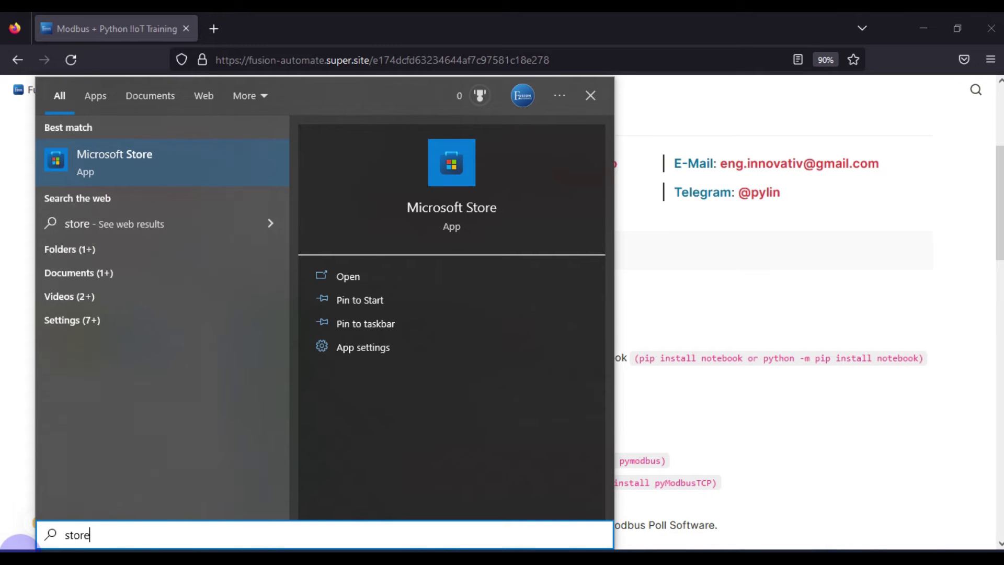
{"action": "key", "text": "Return"}
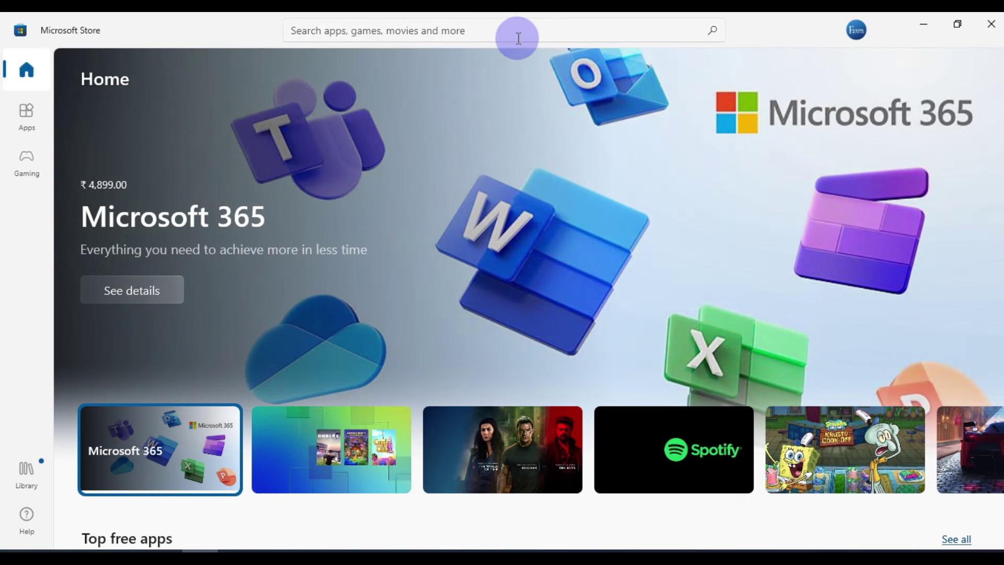
Search the store for python and open the Python 3.10 app page.
{"action": "left_click", "coordinate": [518, 38]}
{"action": "type", "text": "pyt"}
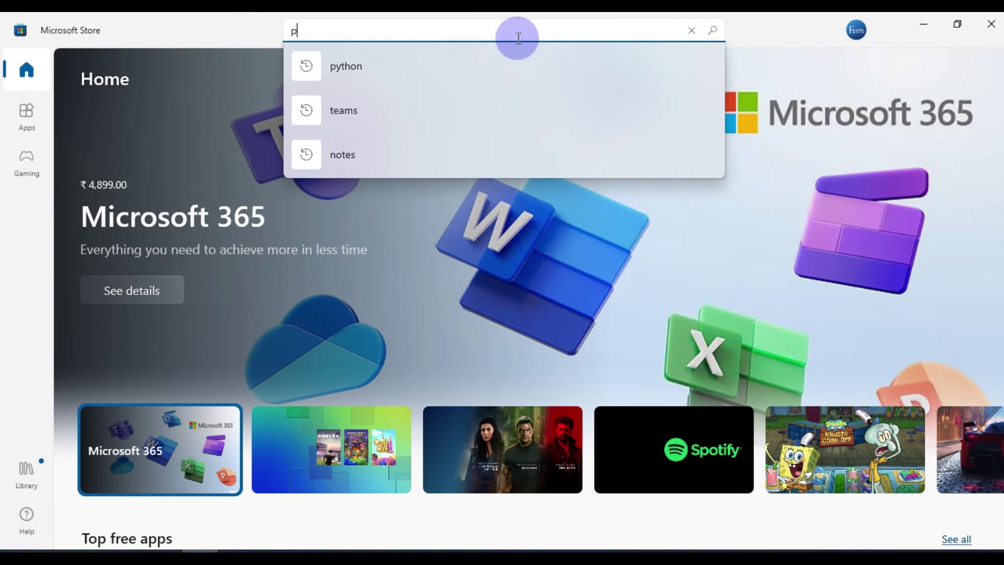
{"action": "type", "text": "hon"}
{"action": "key", "text": "Return"}
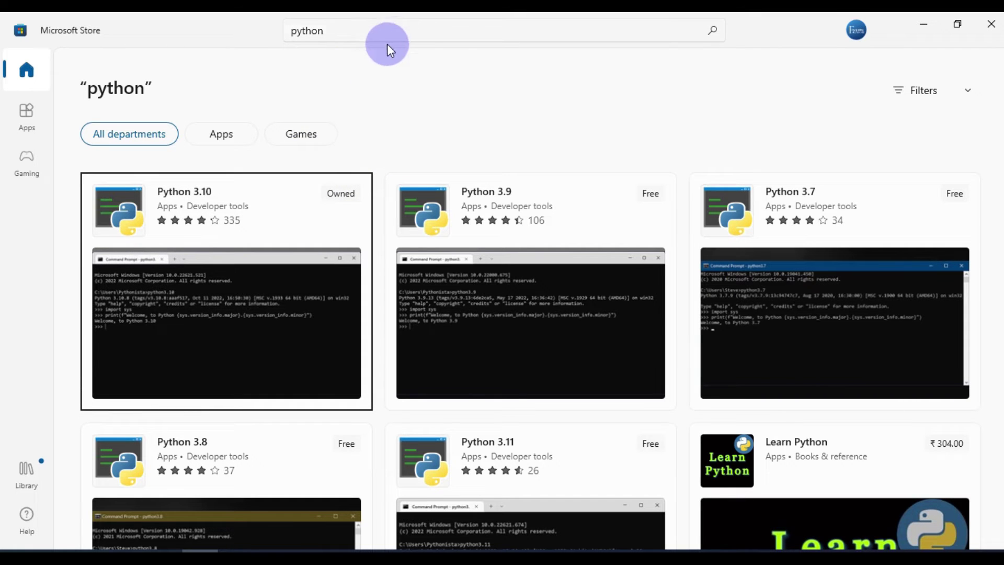
{"action": "left_click", "coordinate": [284, 212]}
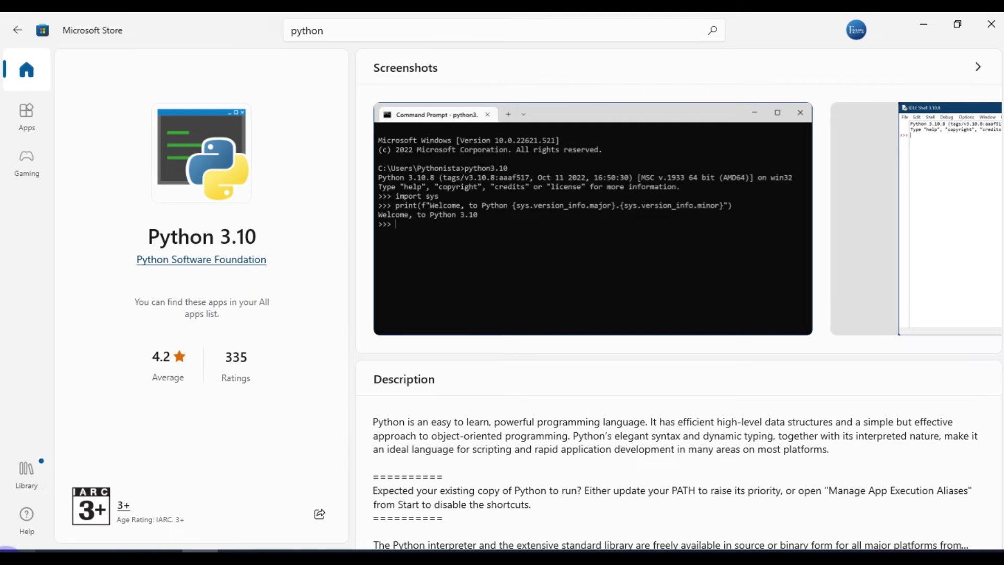
Open Command Prompt and run the python command to check the Python installation.
{"action": "left_click", "coordinate": [15, 546]}
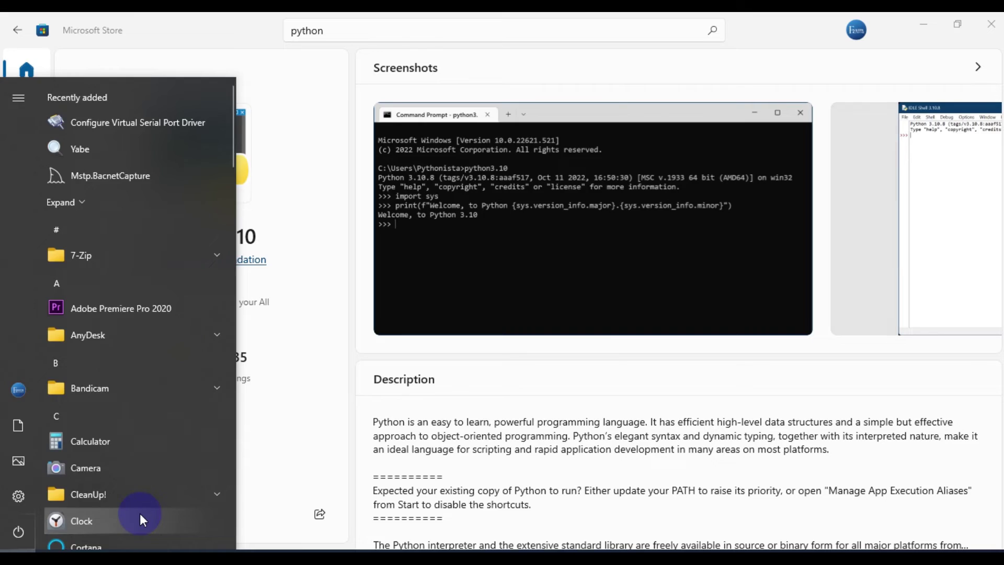
{"action": "type", "text": "cmd"}
{"action": "key", "text": "Return"}
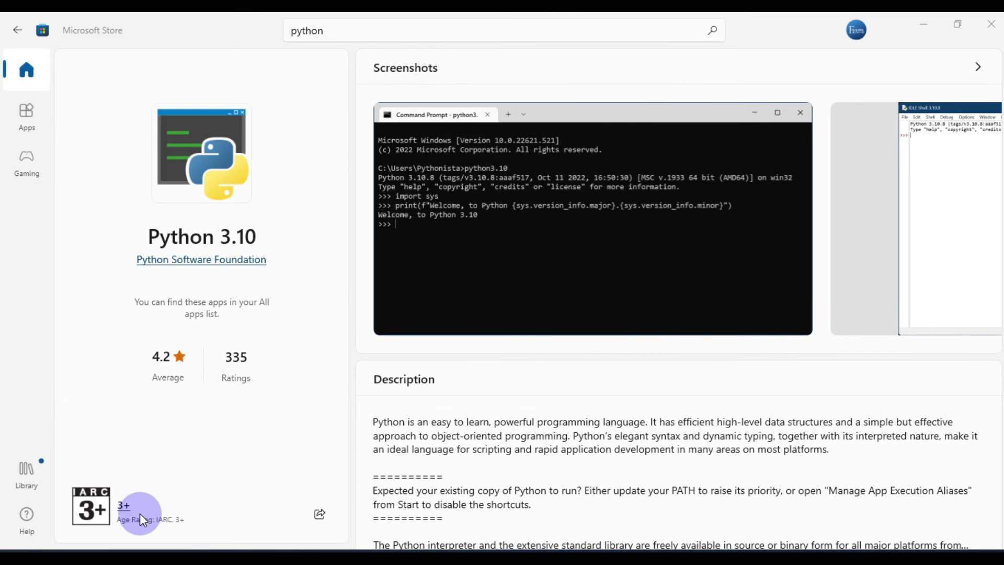
{"action": "type", "text": "python"}
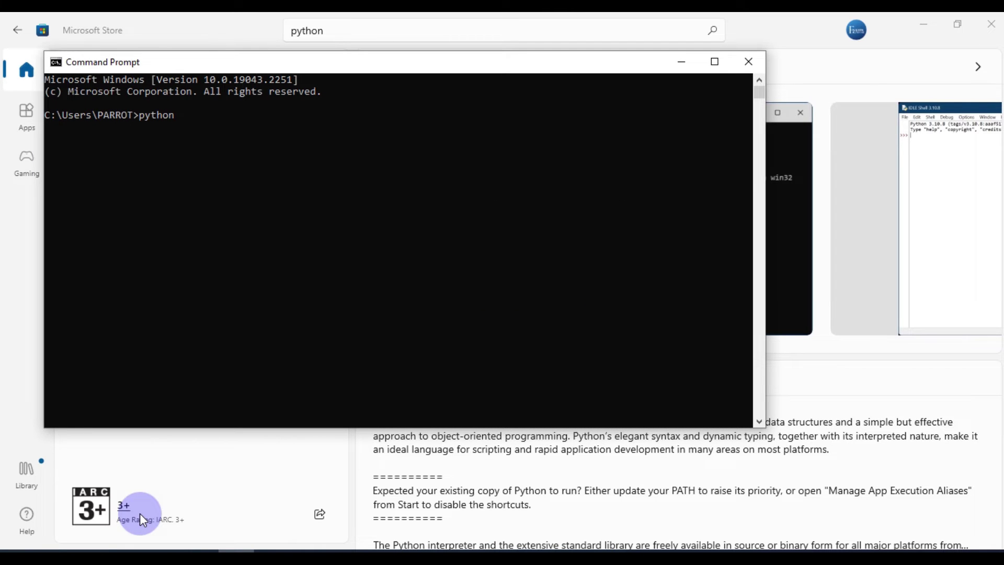
{"action": "key", "text": "Return"}
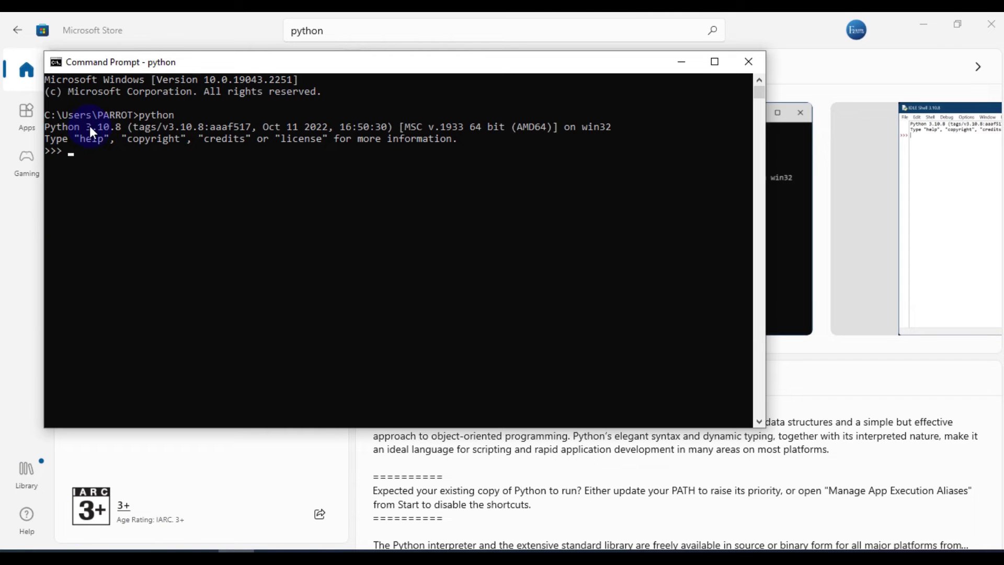
Highlight the python command and the version number in its output, and close Command Prompt and Microsoft Store.
{"action": "left_click_drag", "start_coordinate": [87, 126], "coordinate": [119, 126]}
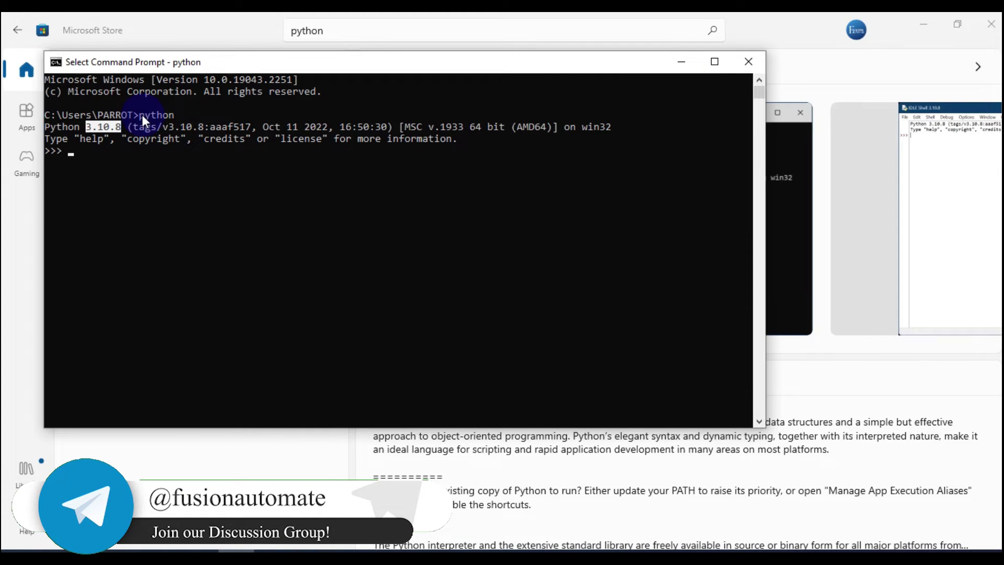
{"action": "left_click_drag", "start_coordinate": [142, 114], "coordinate": [177, 115]}
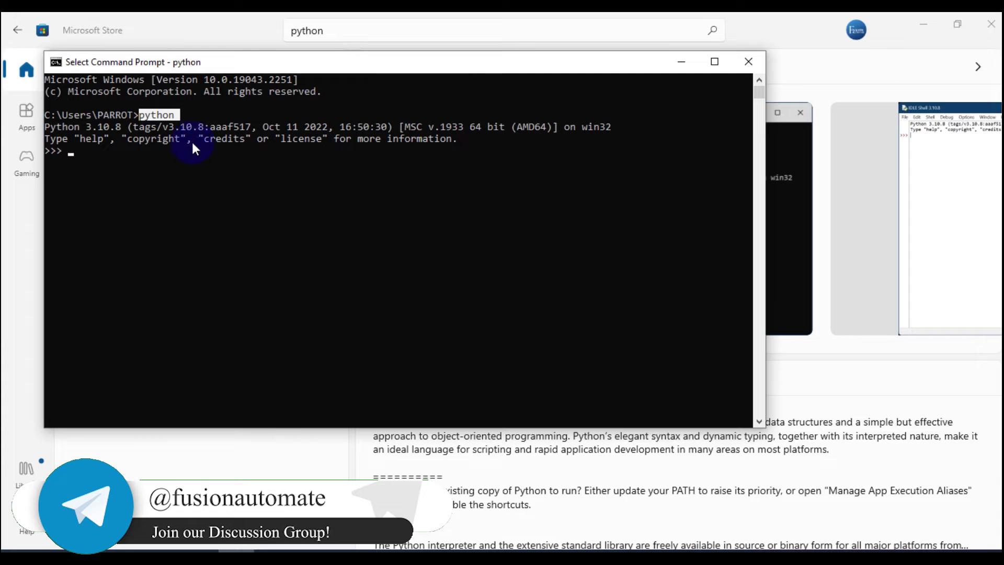
{"action": "left_click_drag", "start_coordinate": [86, 126], "coordinate": [120, 129]}
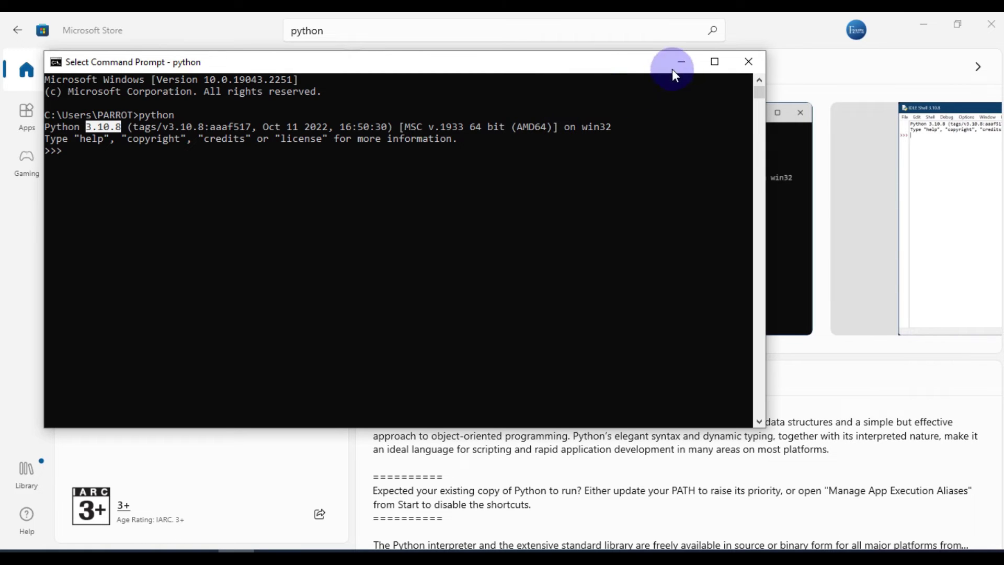
{"action": "left_click", "coordinate": [272, 185]}
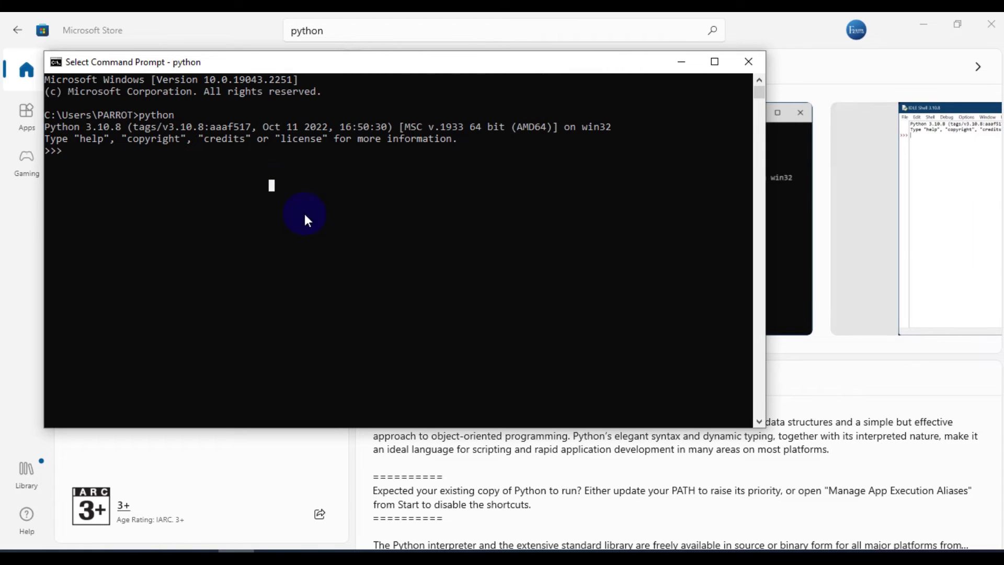
{"action": "left_click", "coordinate": [752, 69]}
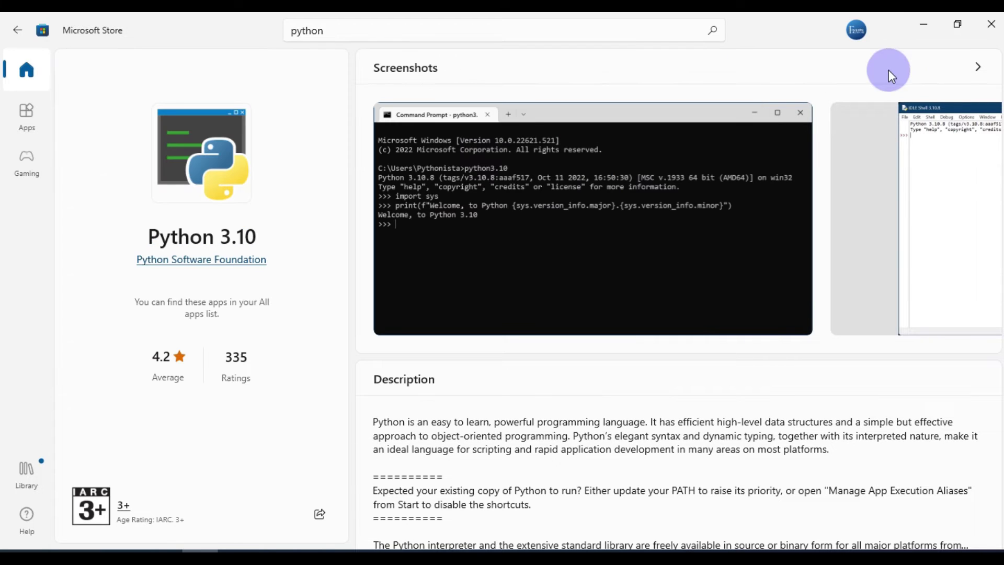
{"action": "left_click", "coordinate": [993, 25]}
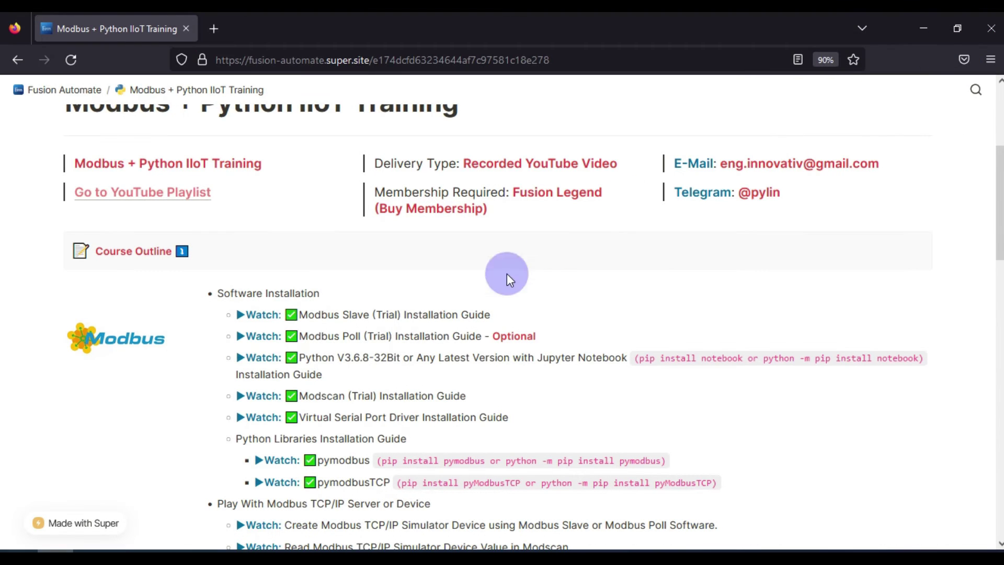
Review the Python version and Jupyter Notebook requirement in the course outline's Software Installation list.
{"action": "left_click_drag", "start_coordinate": [302, 357], "coordinate": [367, 359]}
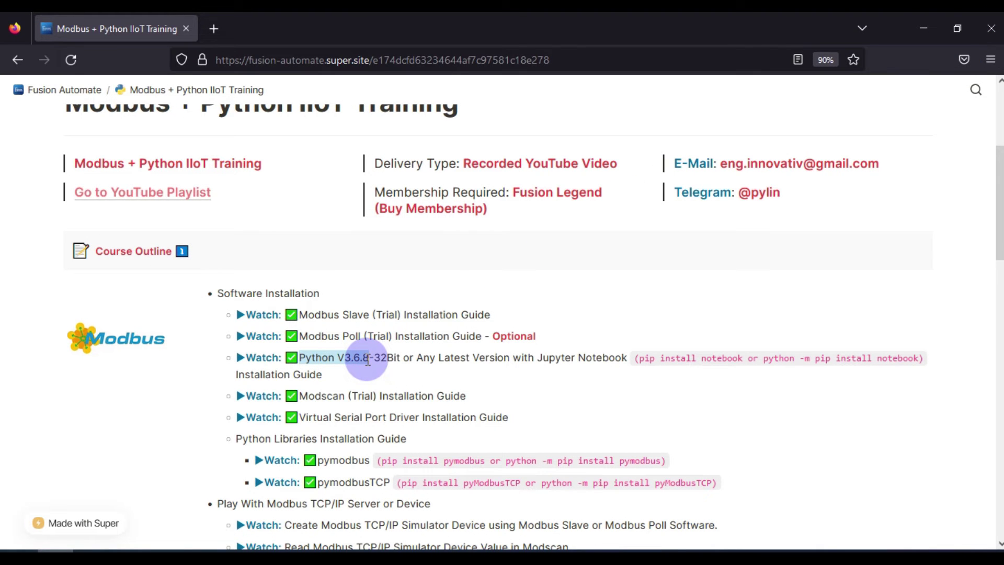
{"action": "left_click", "coordinate": [367, 360]}
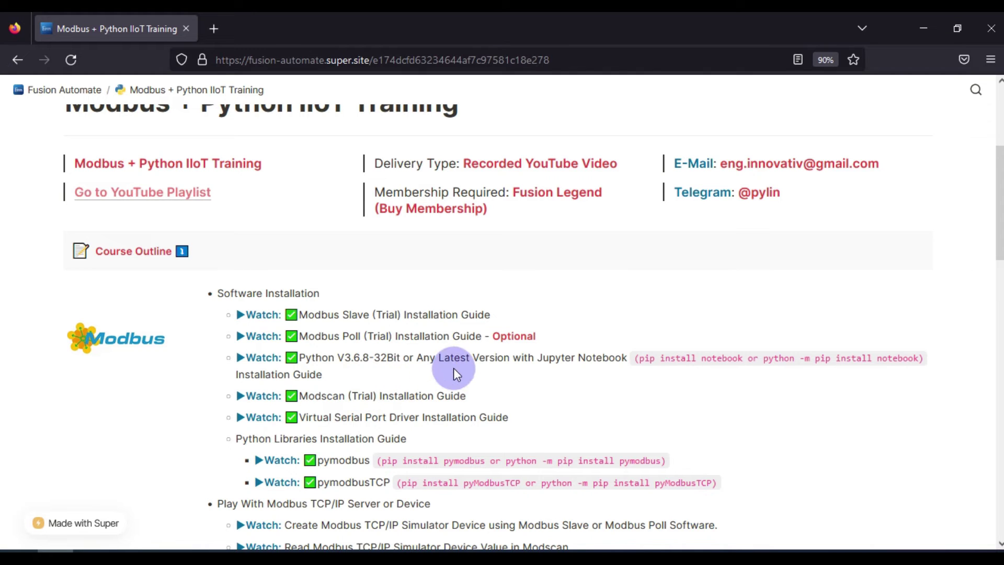
{"action": "left_click_drag", "start_coordinate": [537, 359], "coordinate": [660, 349]}
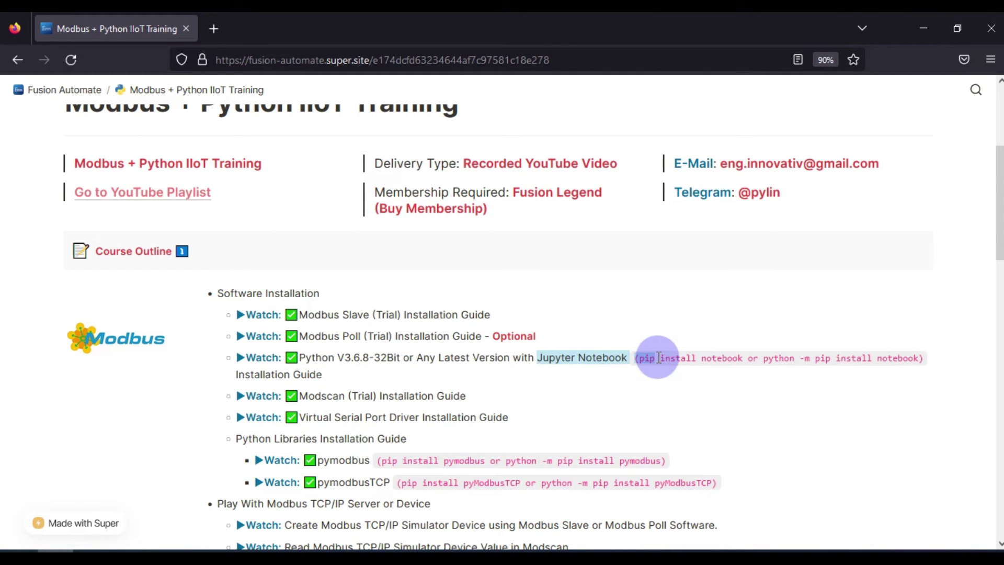
{"action": "left_click", "coordinate": [650, 364]}
Open a new Command Prompt and select the command pip install notebook in the course outline.
{"action": "key", "text": "super"}
{"action": "type", "text": "cmd"}
{"action": "key", "text": "Return"}
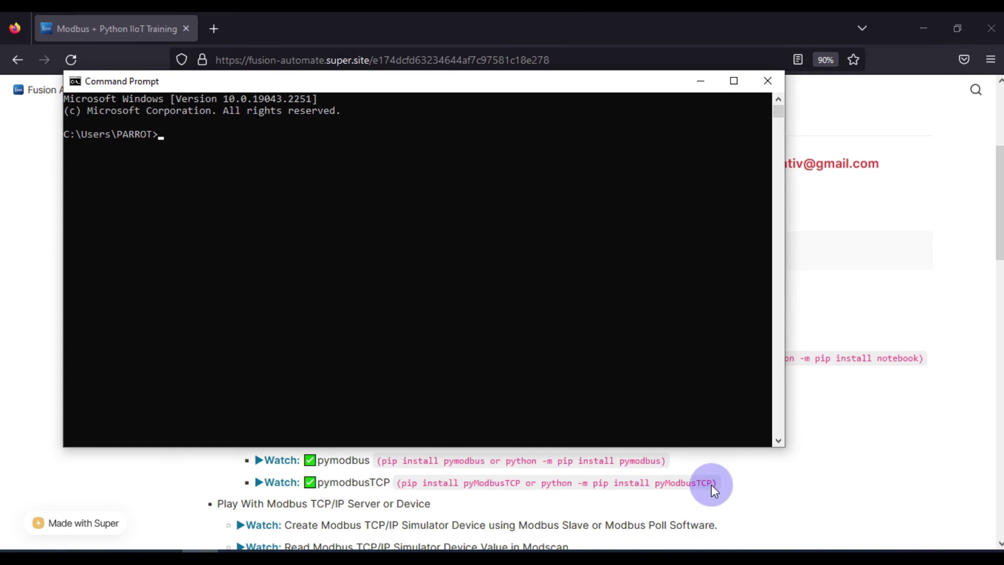
{"action": "left_click", "coordinate": [828, 372]}
{"action": "left_click_drag", "start_coordinate": [641, 356], "coordinate": [746, 357]}
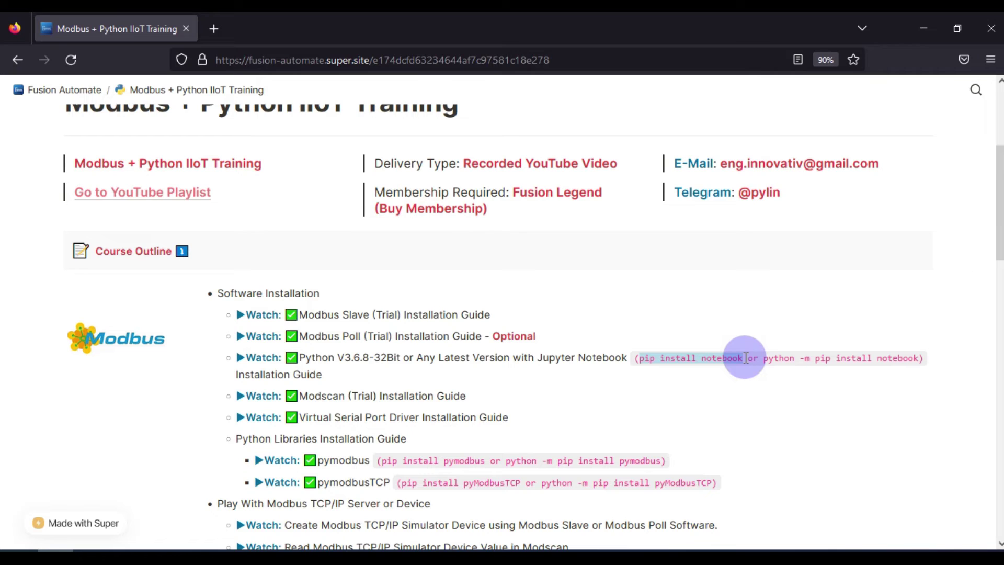